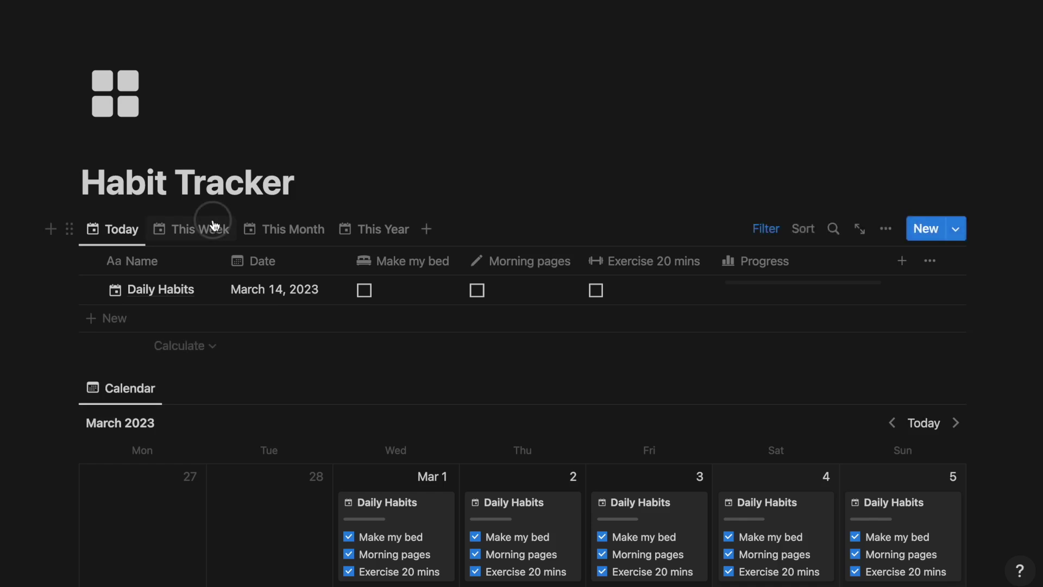
Check the This Month view, then tick Make my bed and Morning pages for today.
left_click(256, 225)
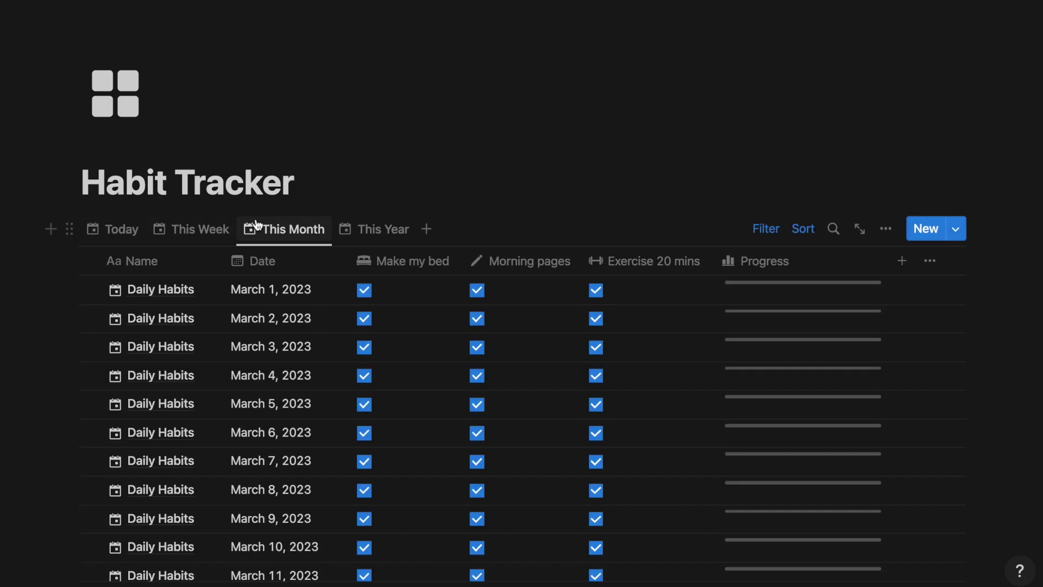
left_click(364, 291)
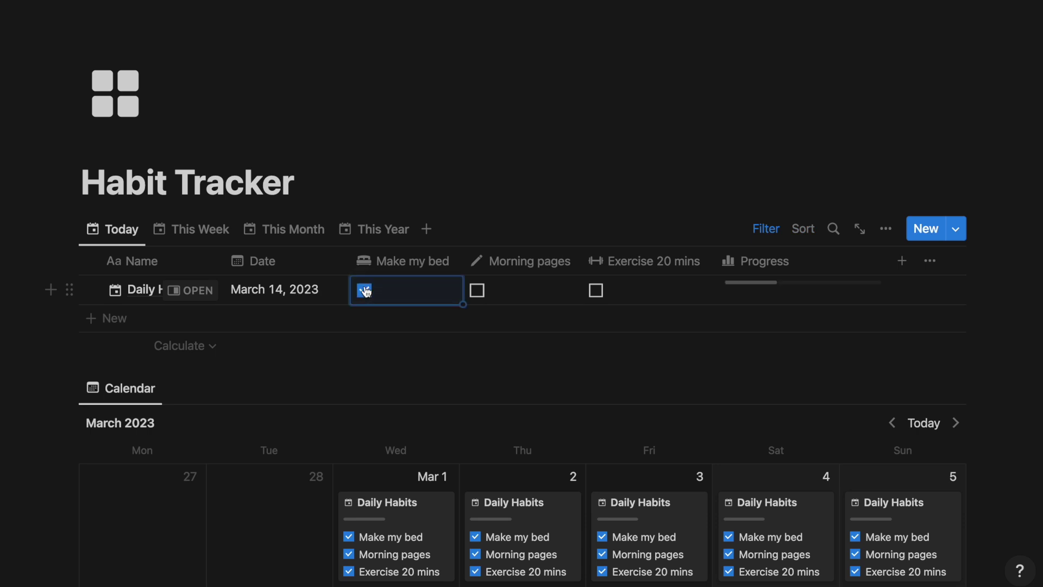
left_click(479, 293)
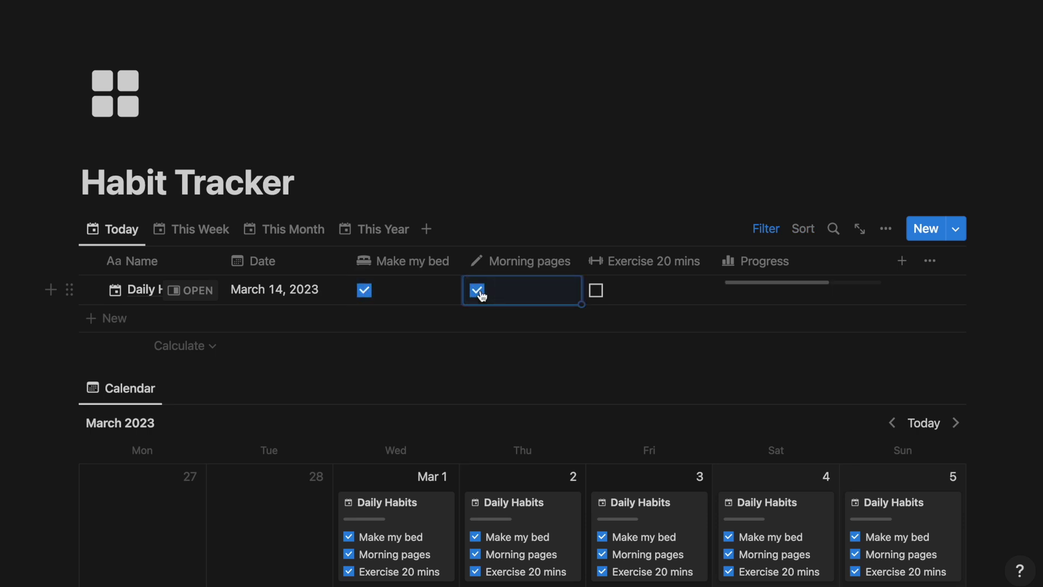
Tick Exercise 20 mins for March 14 and add an empty March 15 calendar entry.
scroll(217, 387, "down", 8)
left_click(221, 389)
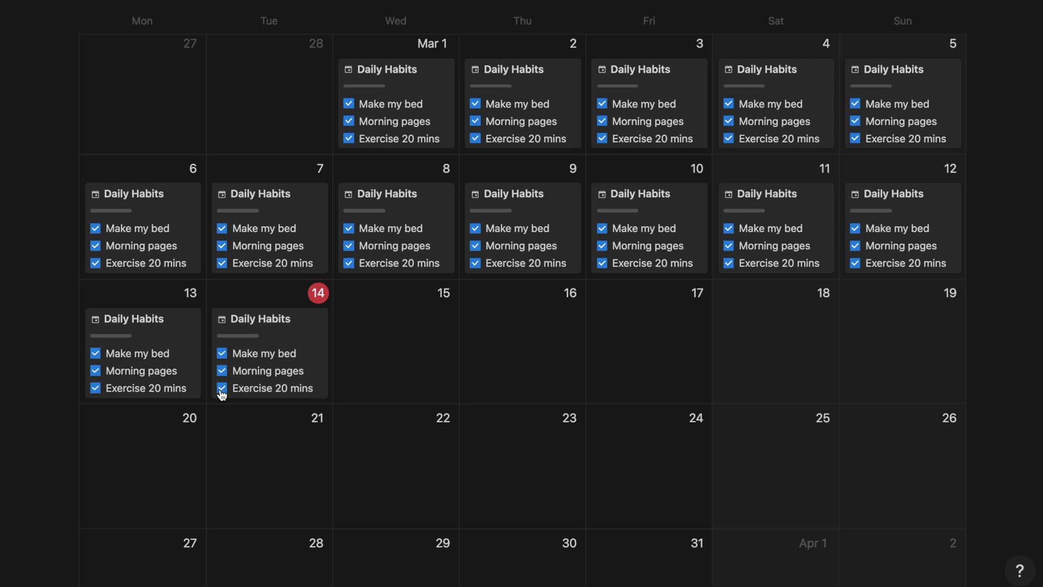
mouse_move(395, 338)
left_click(346, 294)
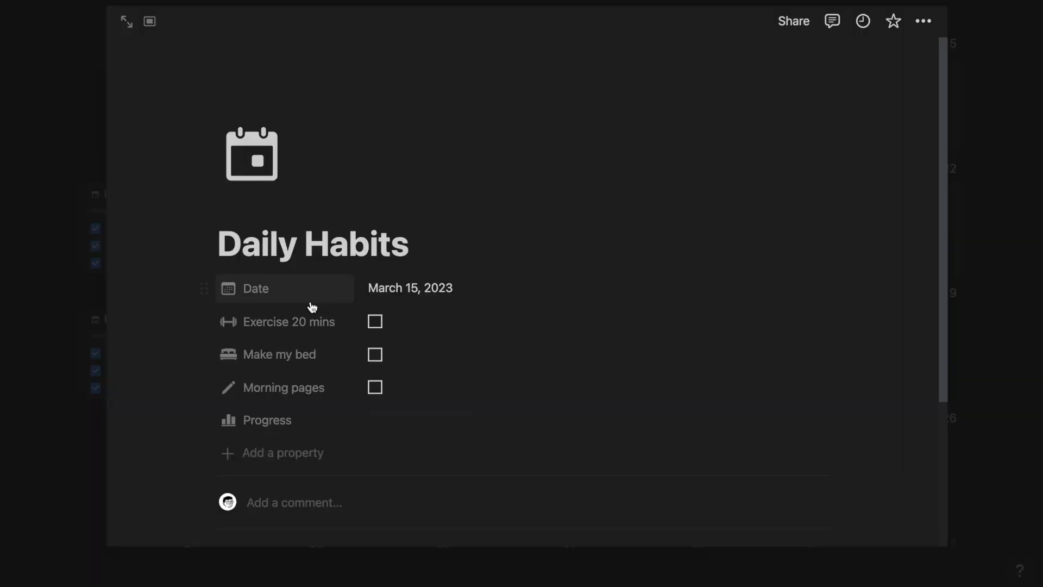
left_click(102, 299)
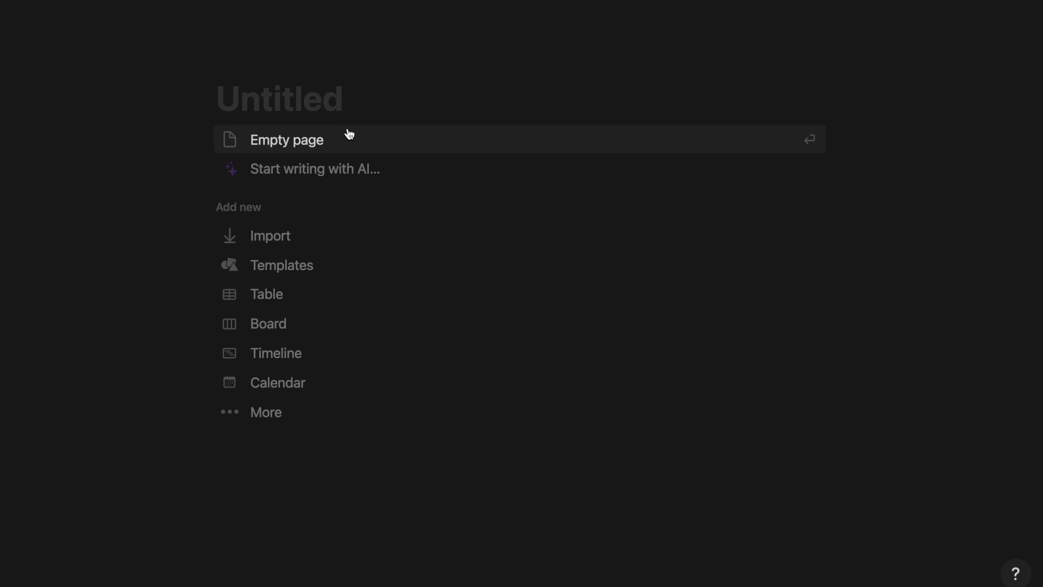
Title the page 'Habit Tracker' and give it a grid icon.
type("Habit Track")
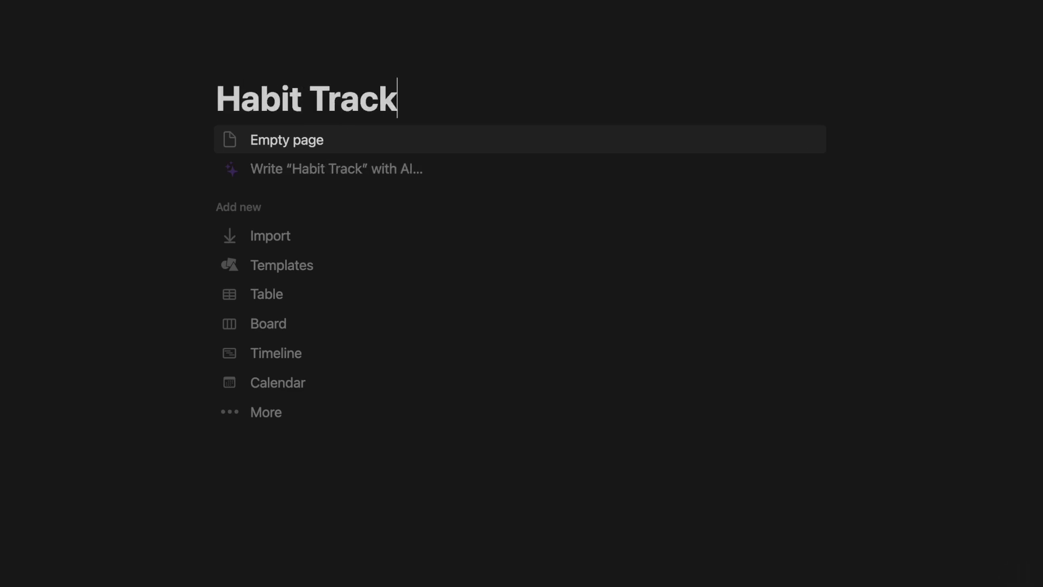
type("er")
left_click(244, 63)
left_click(154, 150)
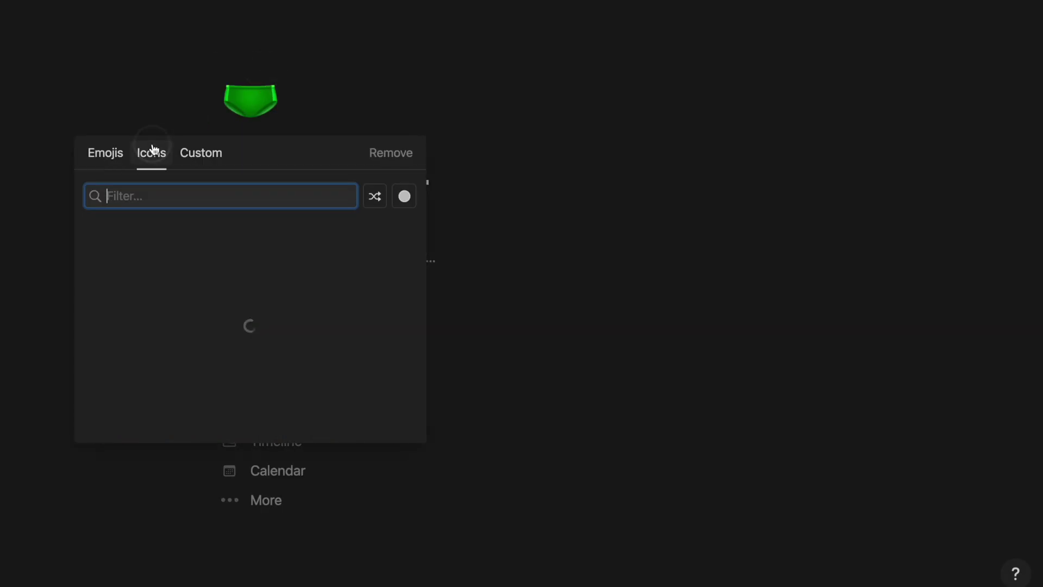
type("grid")
Make the page full width and start it as an empty page.
left_click(98, 235)
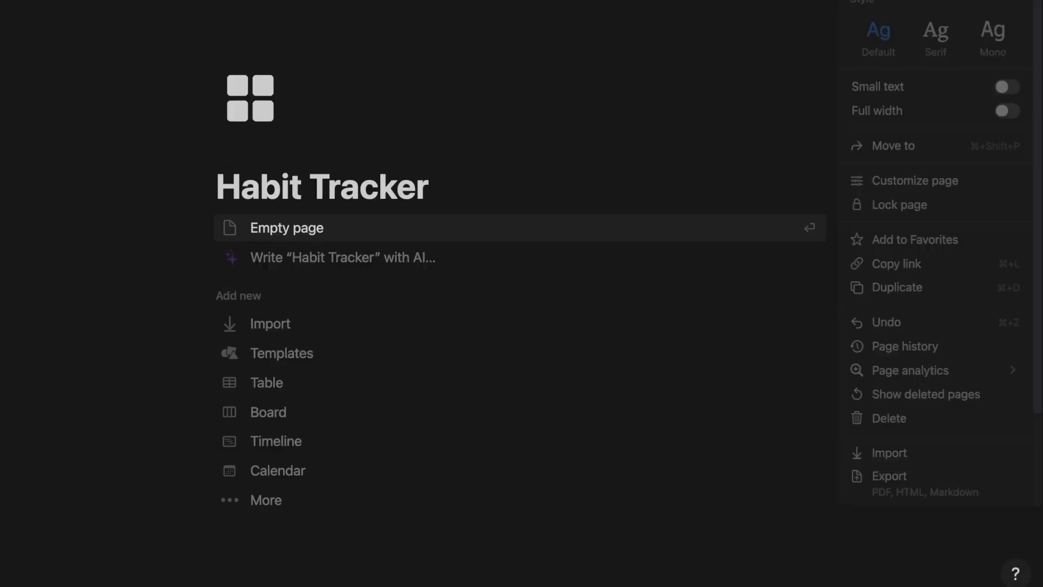
left_click(1008, 112)
left_click(163, 227)
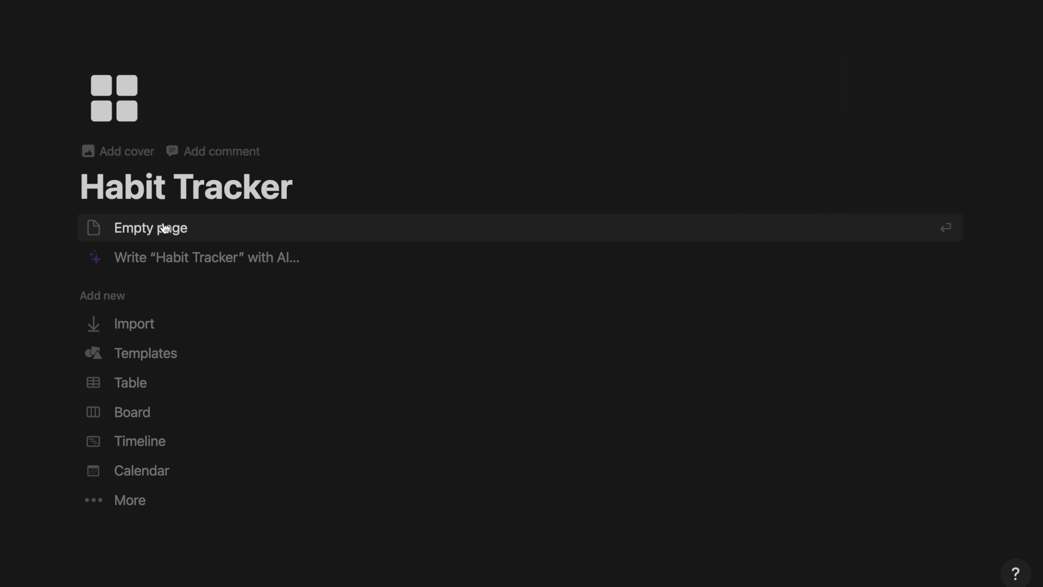
Insert a new table database named 'Habits' with its title hidden.
type("/table")
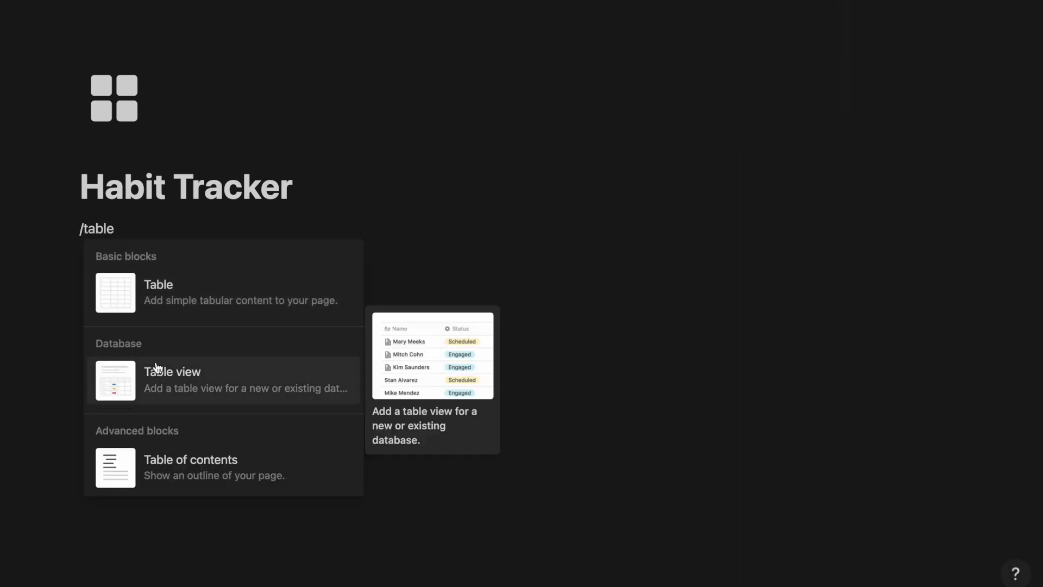
left_click(162, 371)
left_click(736, 564)
type("Habits")
left_click(163, 273)
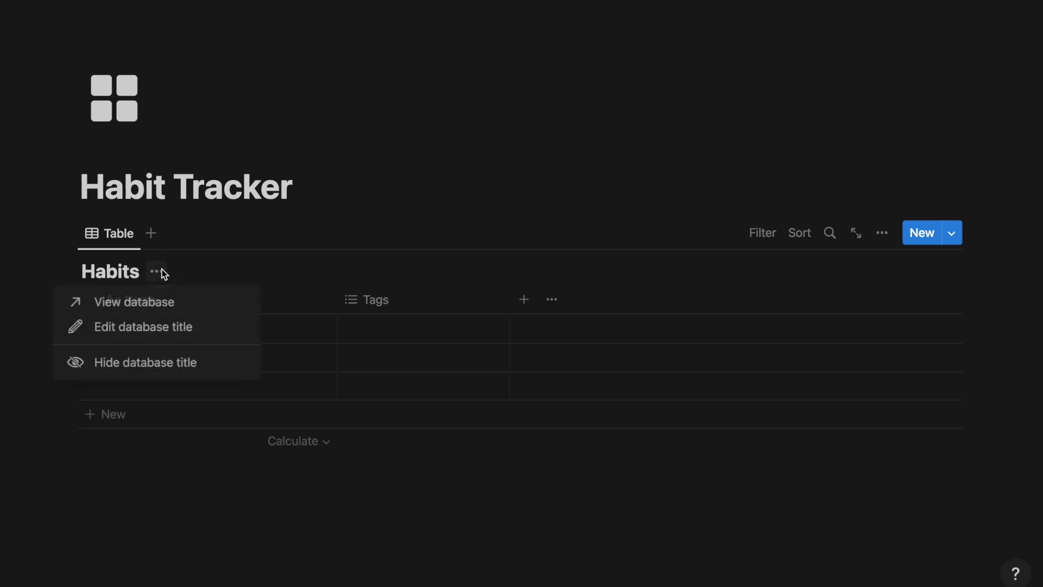
left_click(154, 363)
Replace the Tags column with a Date column and add a new checkbox column.
left_click(375, 266)
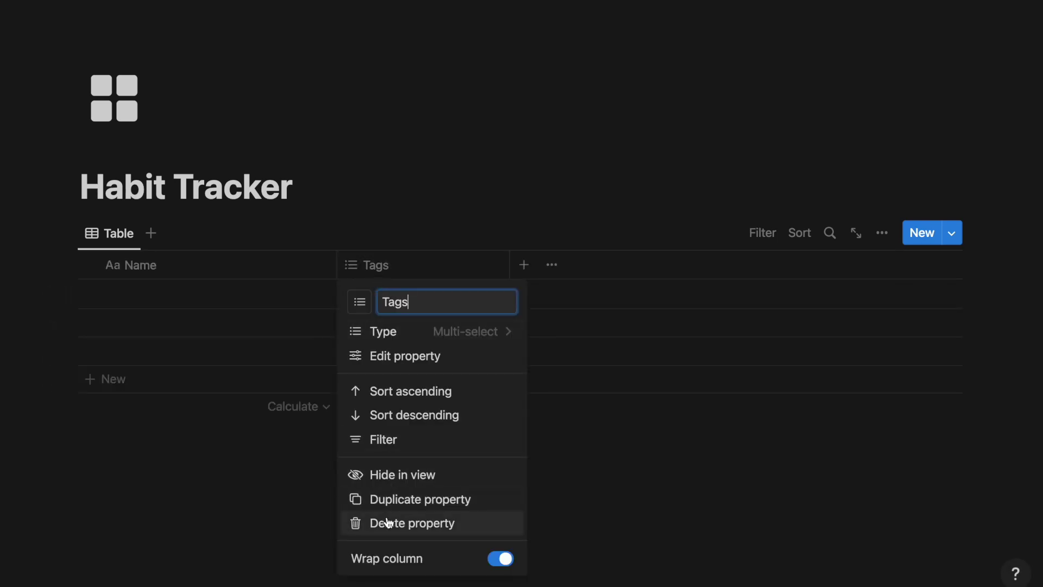
left_click(387, 523)
left_click(468, 283)
left_click(351, 265)
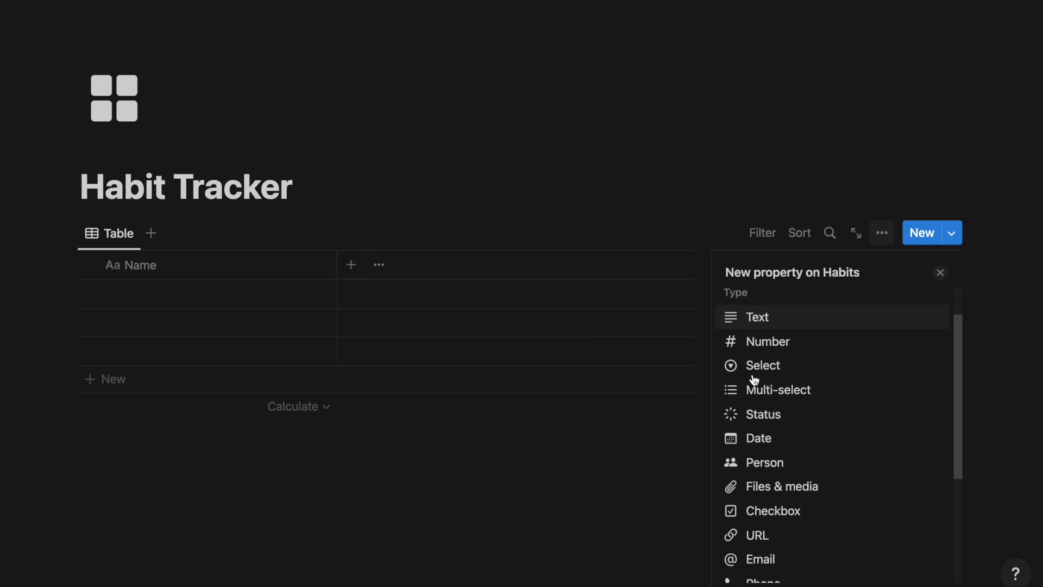
left_click(749, 410)
left_click(496, 198)
left_click(520, 265)
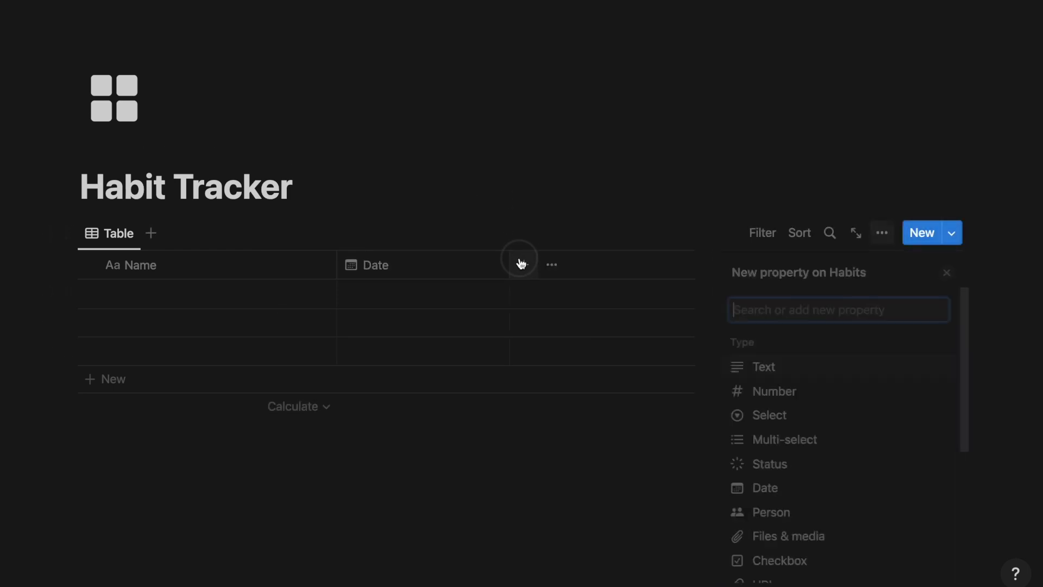
left_click(753, 560)
Name the new checkbox column 'Make my bed' with a bed icon.
type("Make my b")
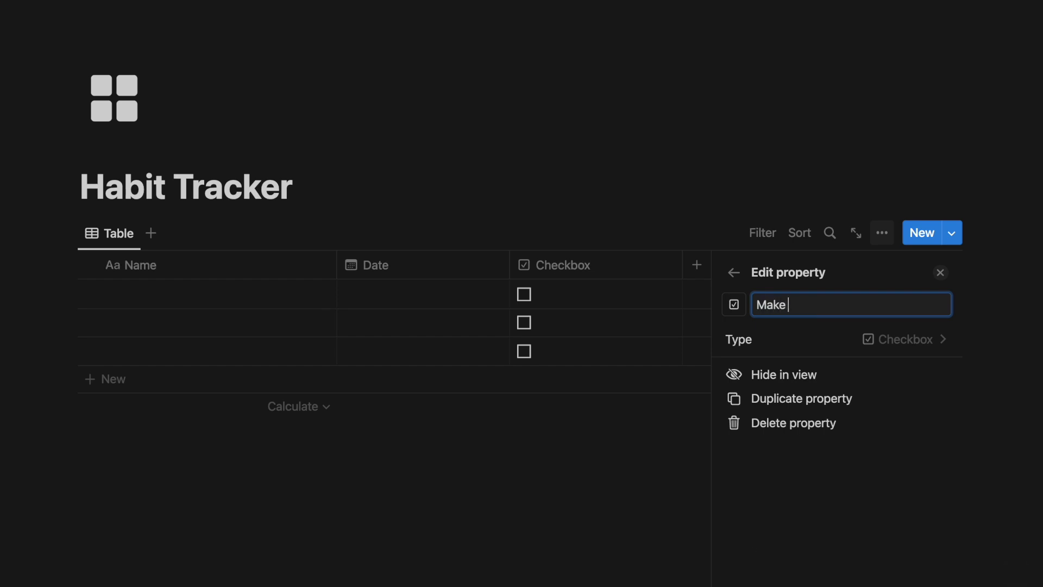
type("ed")
left_click(734, 304)
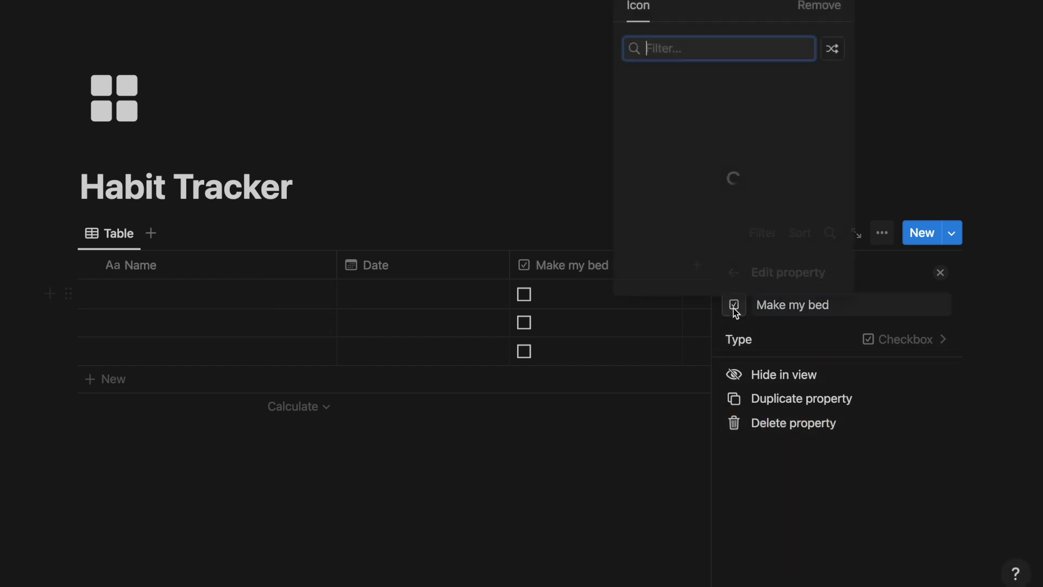
type("bed")
left_click(637, 87)
left_click(682, 214)
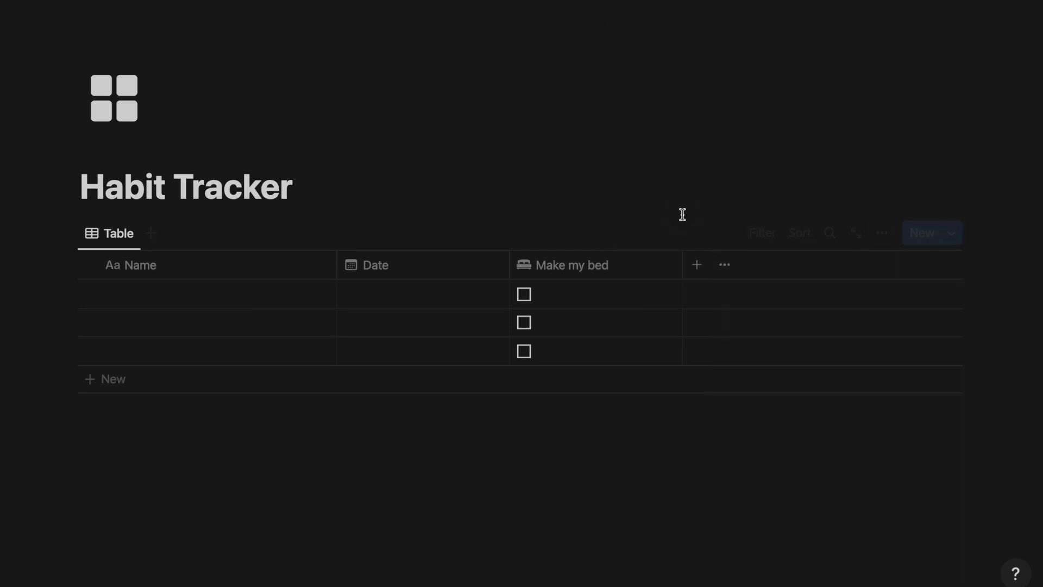
Add a 'Morning pages' checkbox column with a pencil icon.
left_click(695, 265)
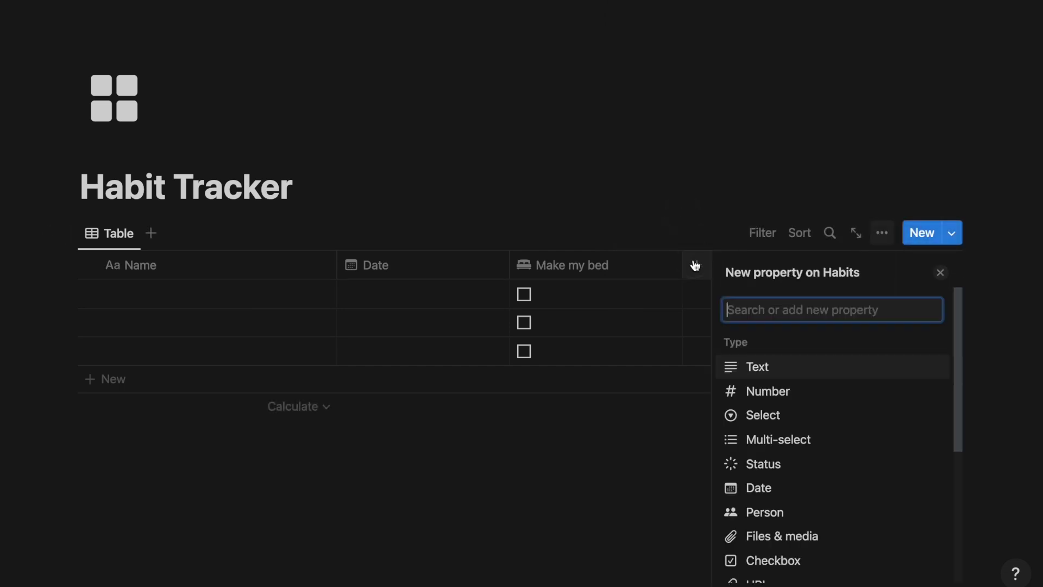
left_click(773, 560)
type("Morning pages")
left_click(734, 304)
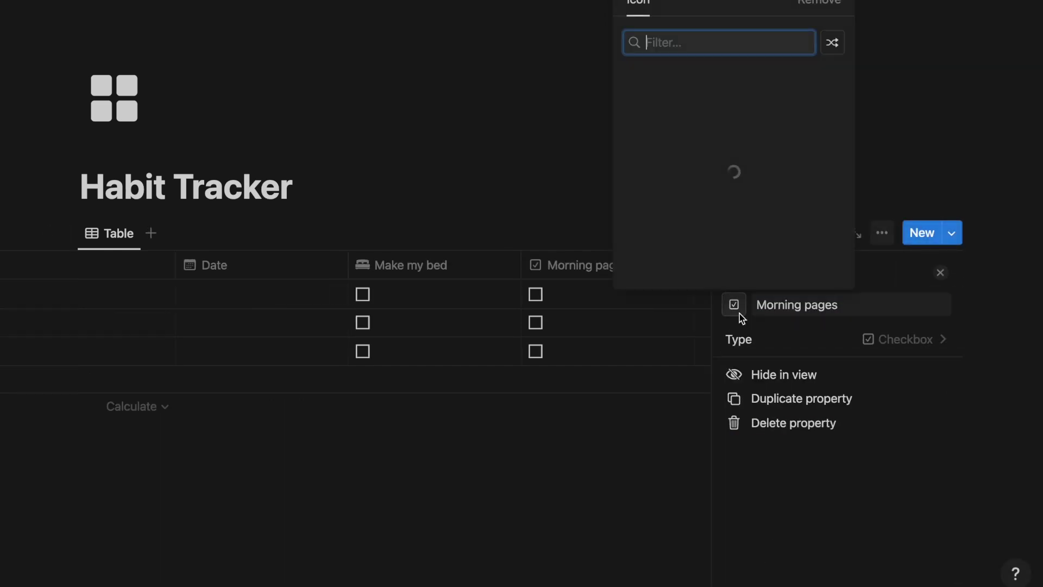
left_click(637, 82)
Add an 'Exercise 20 mins' checkbox column with a dumbbell icon.
left_click(707, 265)
left_click(773, 559)
type("Exercise 20 mins")
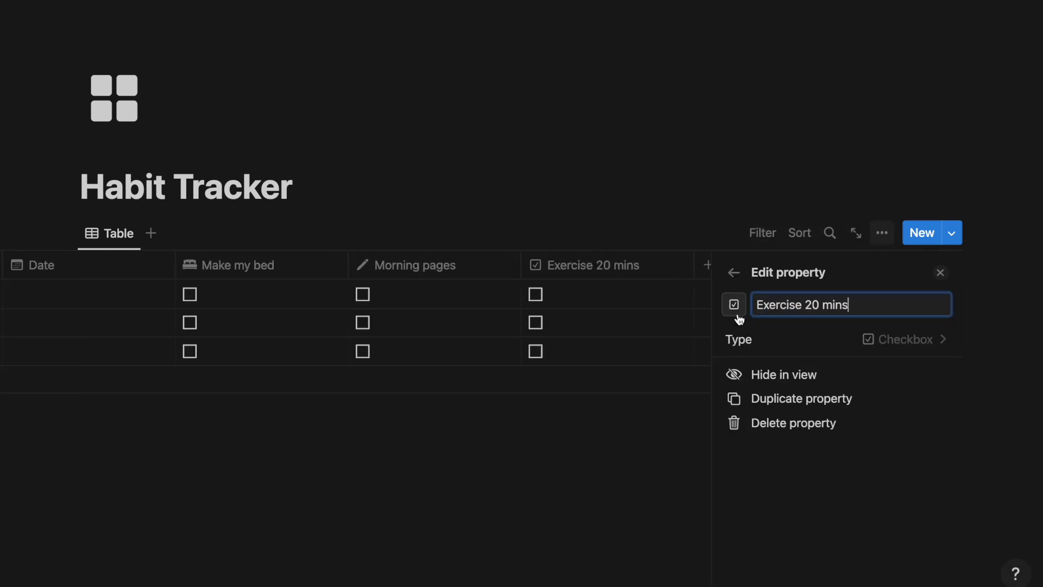
left_click(734, 304)
type("exer")
left_click(636, 82)
left_click(708, 305)
Narrow the Name, Date and three habit columns.
left_click_drag(337, 265, 221, 265)
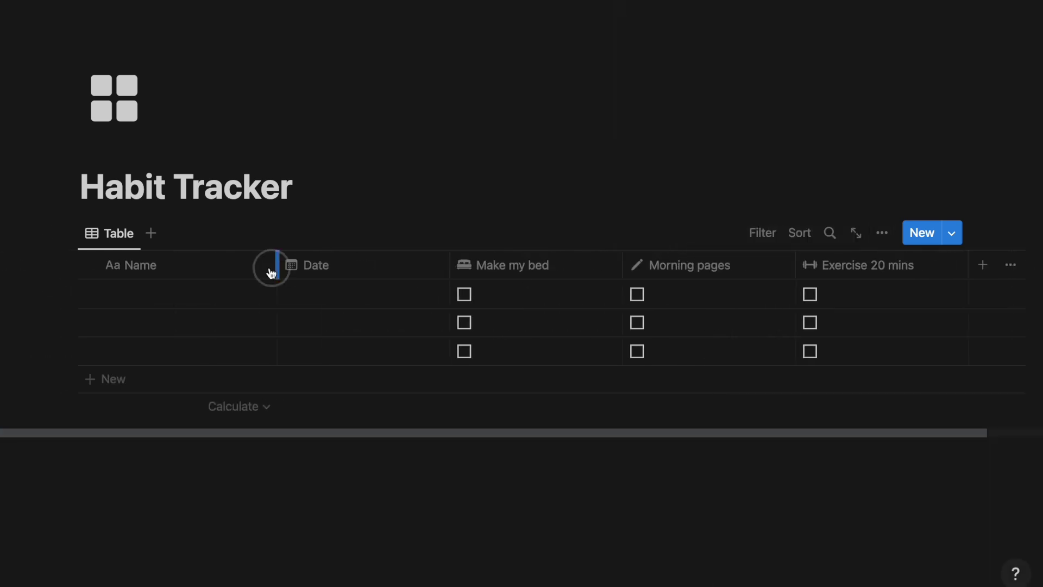
left_click_drag(393, 265, 348, 266)
left_click_drag(516, 265, 461, 265)
left_click_drag(633, 266, 578, 266)
left_click_drag(752, 265, 707, 272)
scroll(670, 206, "down", 1)
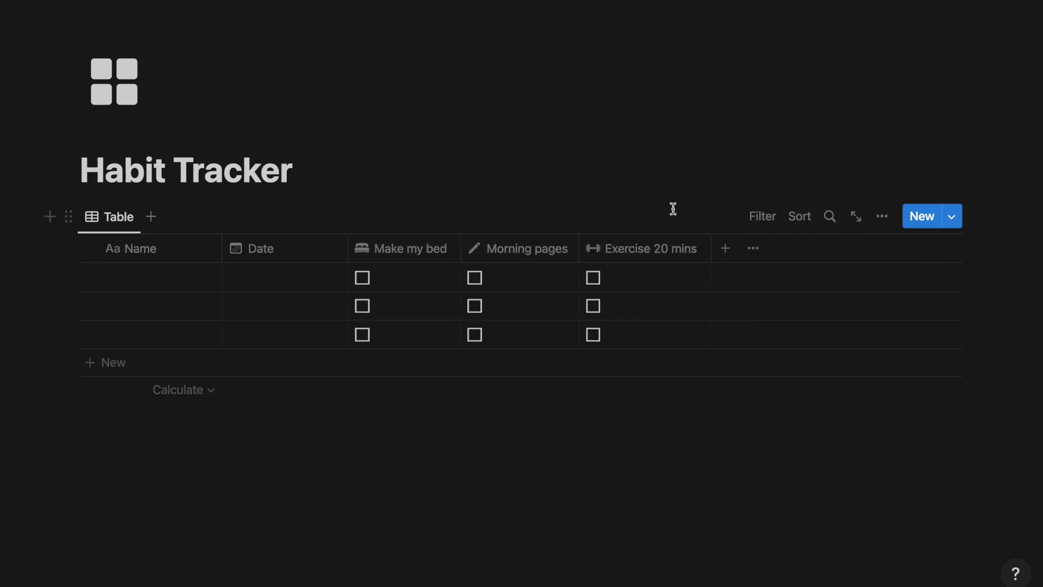
Add a formula column named 'Progress' with a bar-chart icon.
left_click(718, 247)
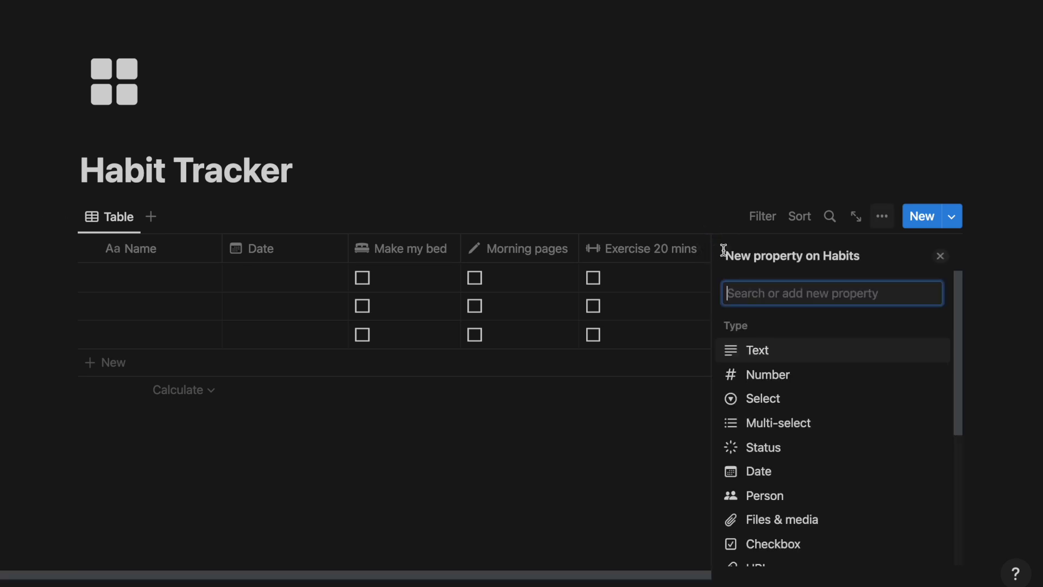
scroll(782, 391, "down", 3)
left_click(787, 470)
type("Progress")
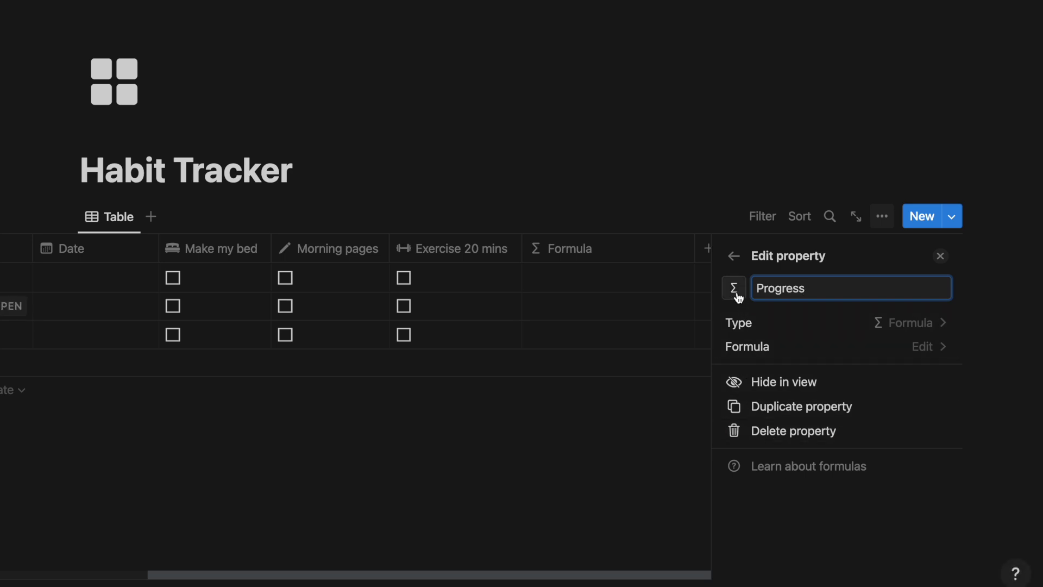
left_click(737, 291)
type("chart")
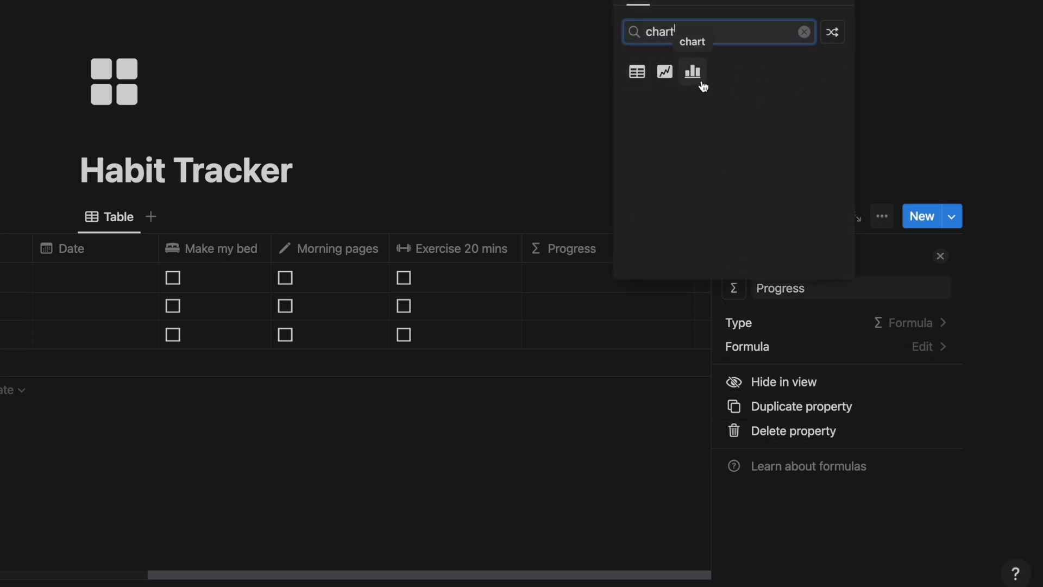
left_click(695, 74)
Set Progress to toNumber(Make my bed)+toNumber(Morning pages)+toNumber(Exercise 20 mins).
left_click(843, 345)
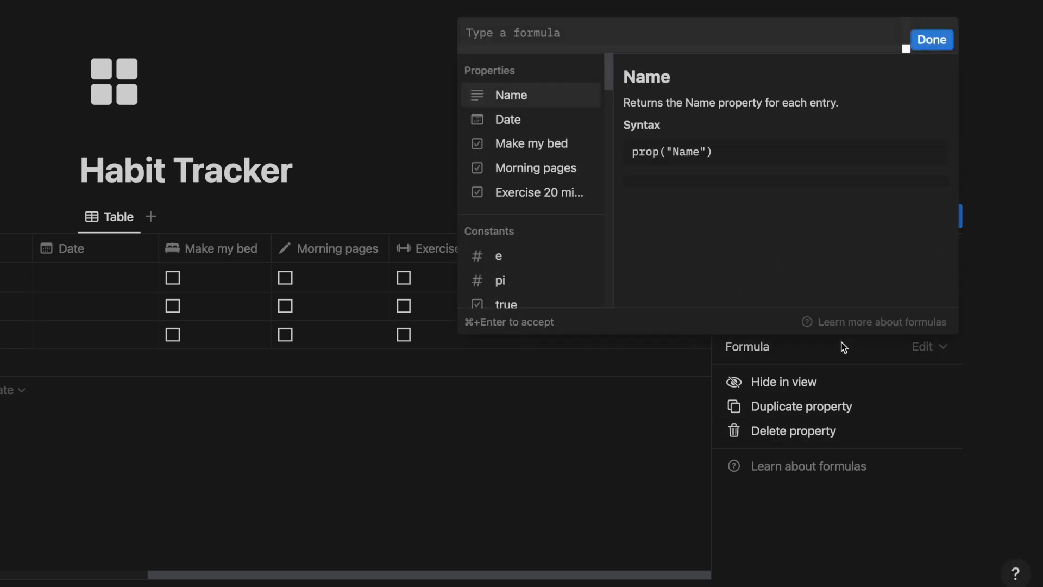
type("to")
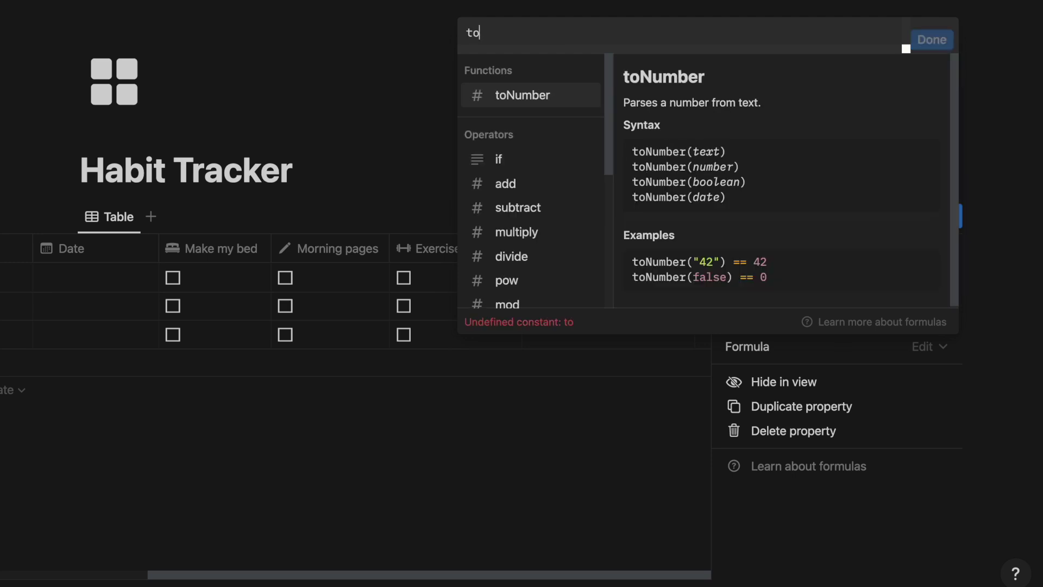
left_click(577, 97)
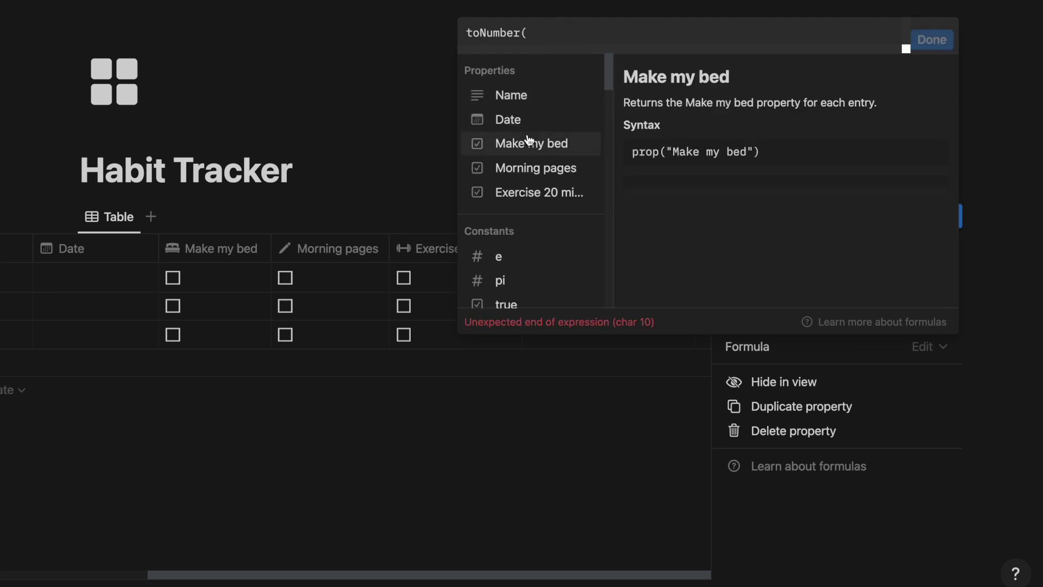
left_click(531, 142)
type(")+to")
left_click(568, 96)
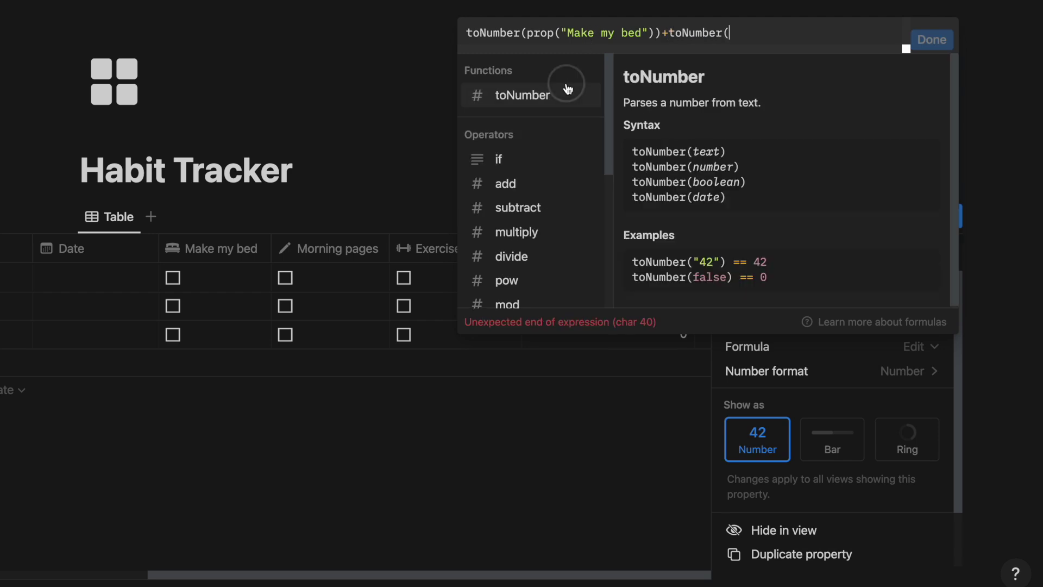
left_click(557, 168)
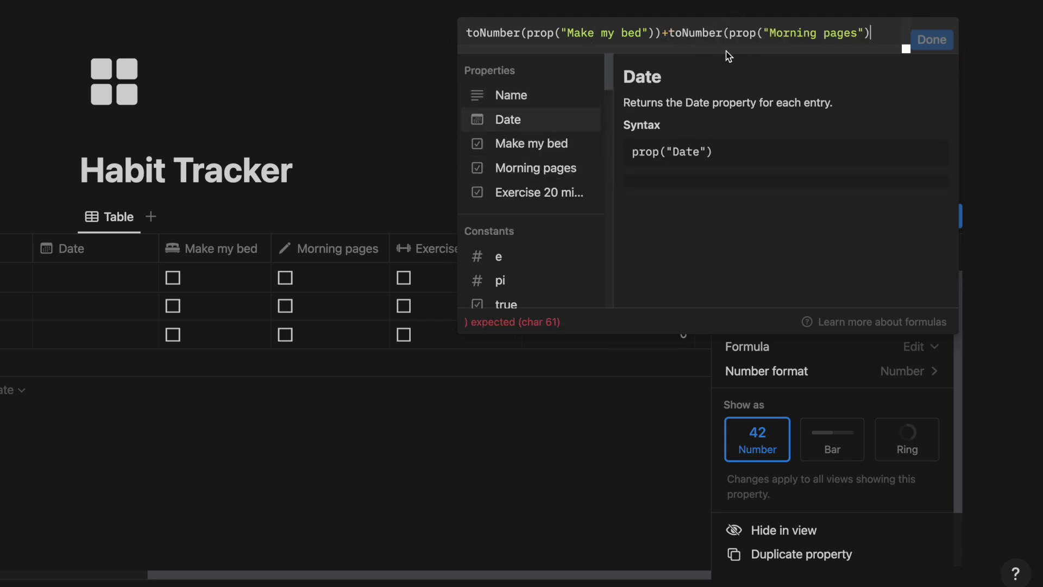
type(")+to")
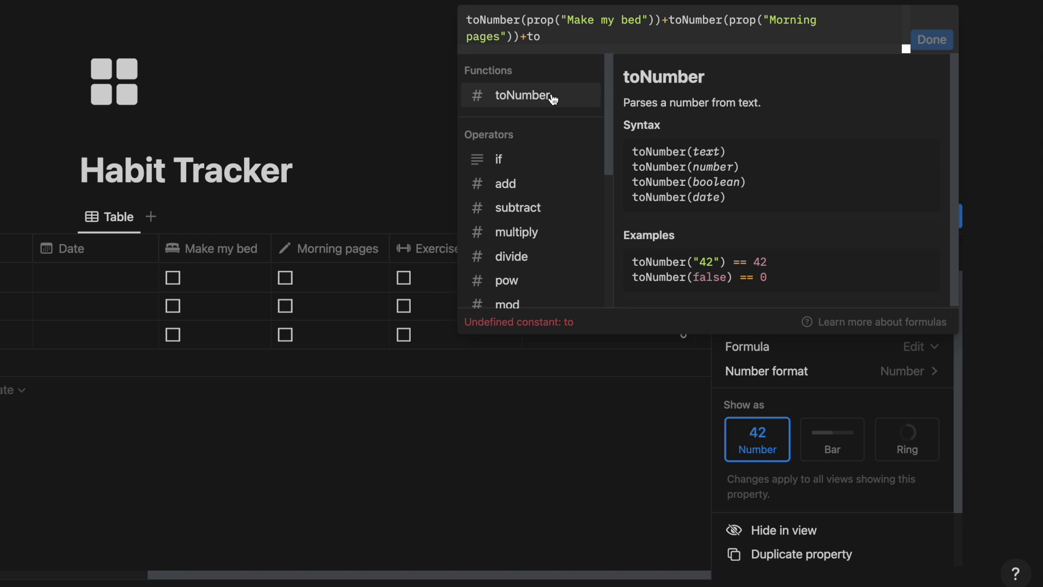
left_click(551, 96)
left_click(546, 190)
type(")")
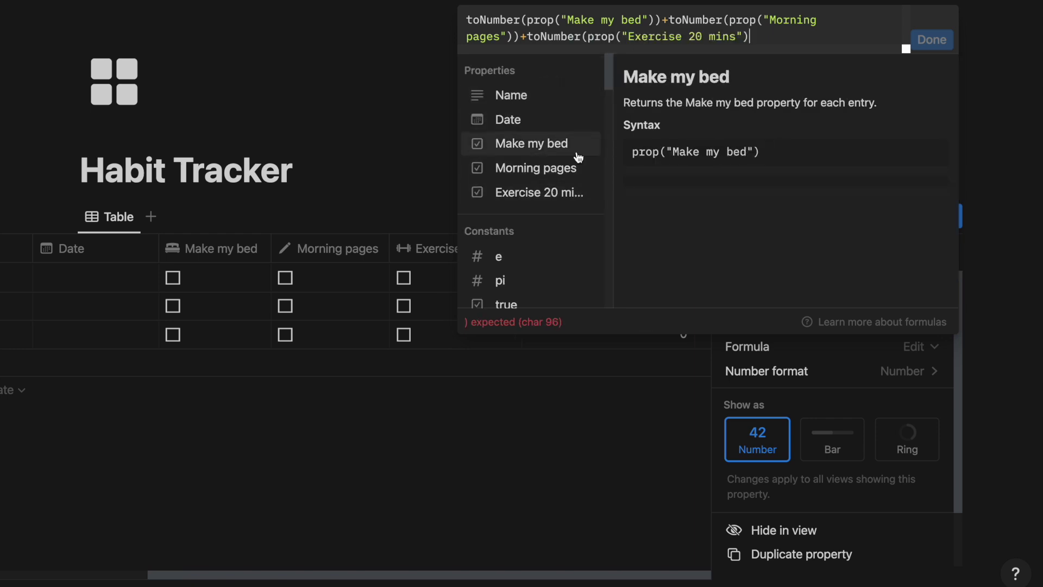
left_click(912, 42)
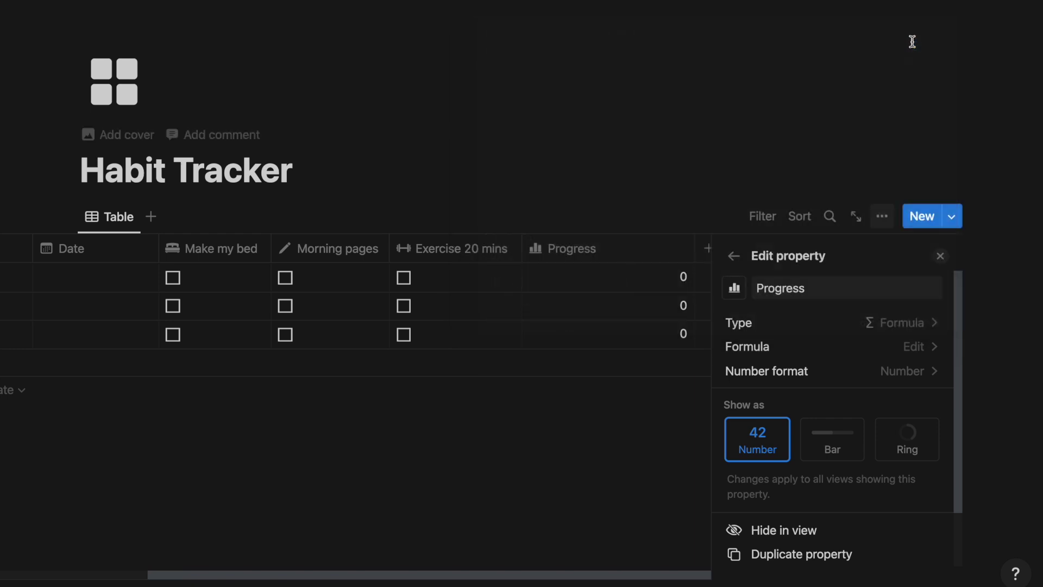
Display Progress as a light gray bar divided by 3, with the number hidden.
scroll(852, 368, "down", 2)
scroll(852, 360, "down", 1)
left_click(849, 374)
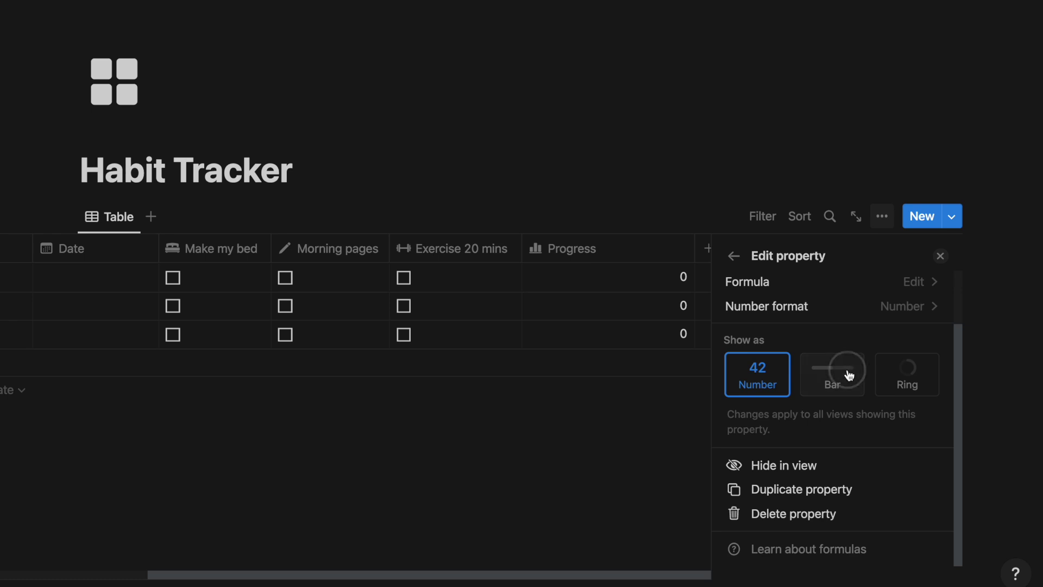
double_click(922, 457)
type("3")
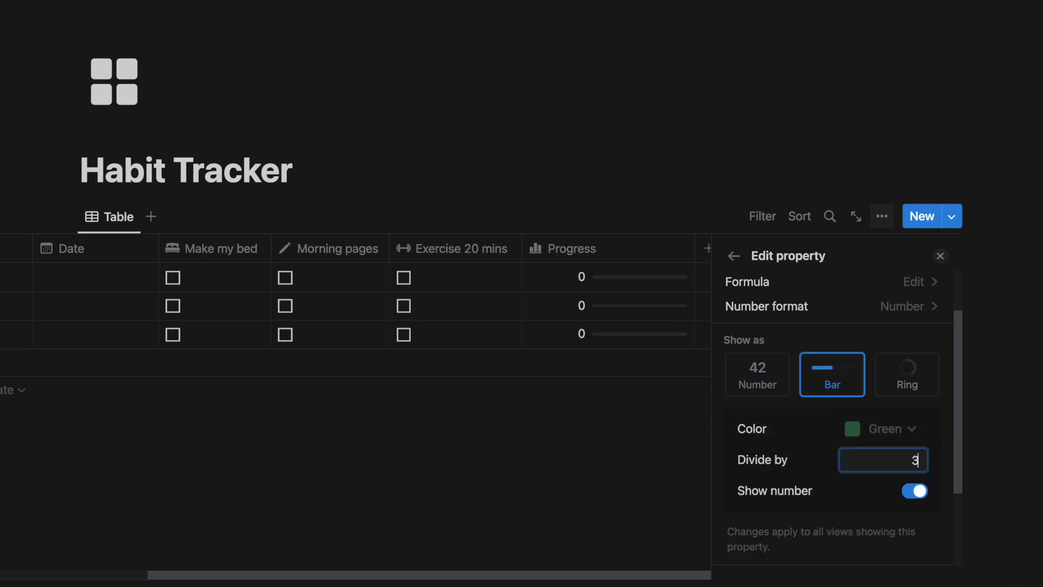
key("Return")
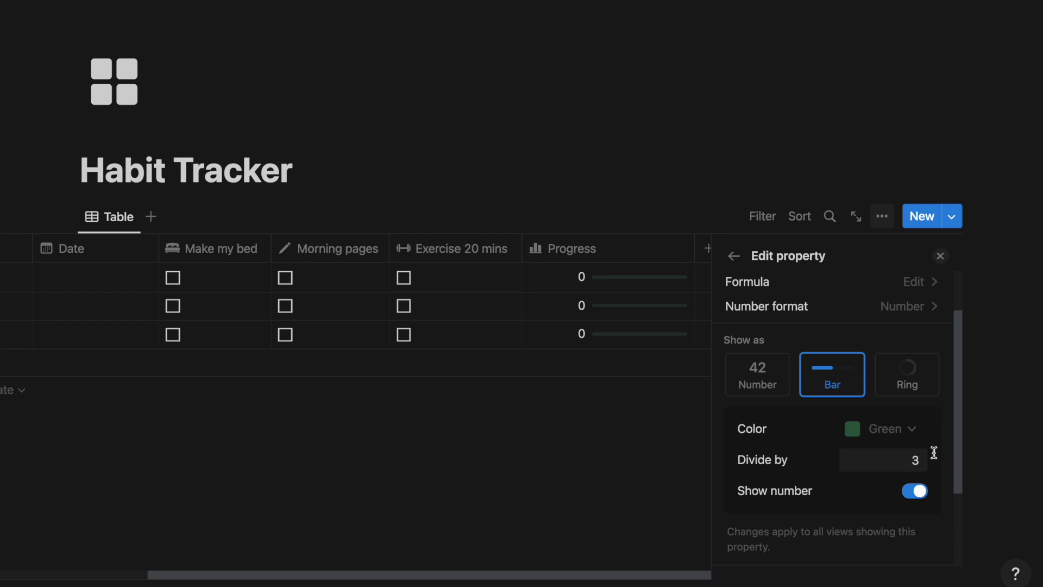
left_click(914, 490)
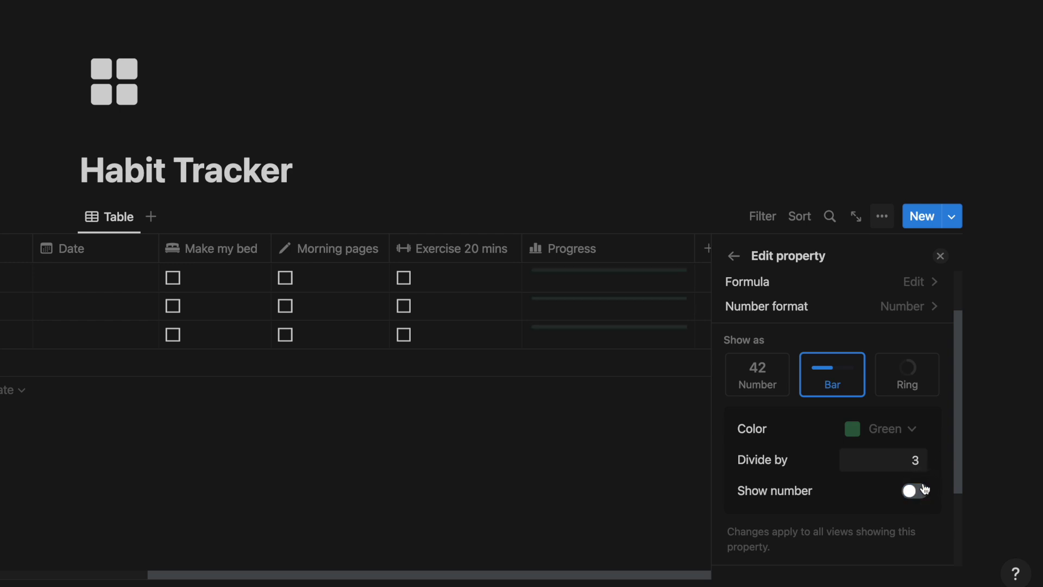
left_click(898, 437)
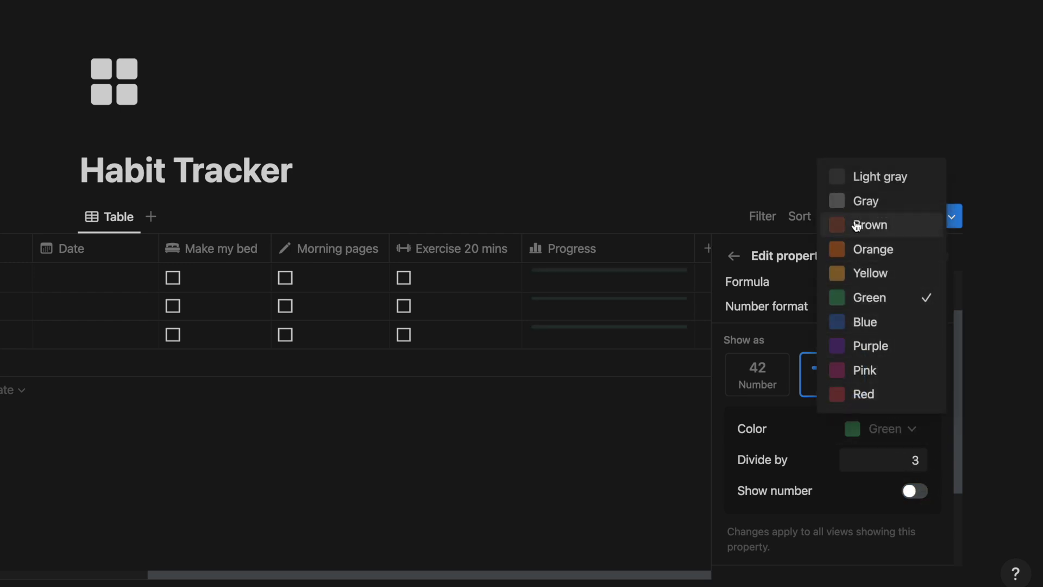
left_click(856, 179)
left_click(939, 255)
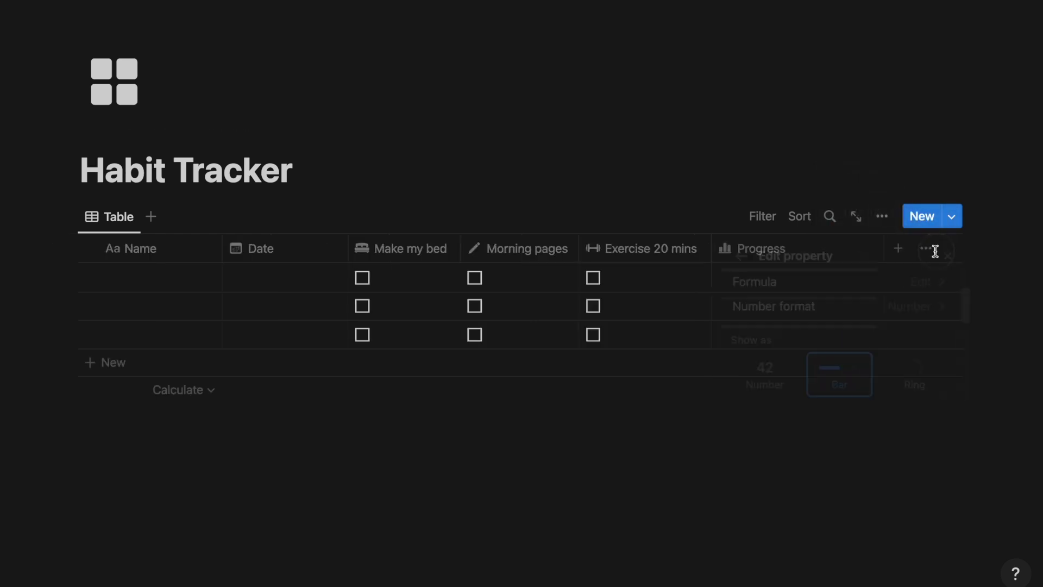
Tick Make my bed and Morning pages in the first row to test the bar.
left_click(362, 278)
left_click(475, 278)
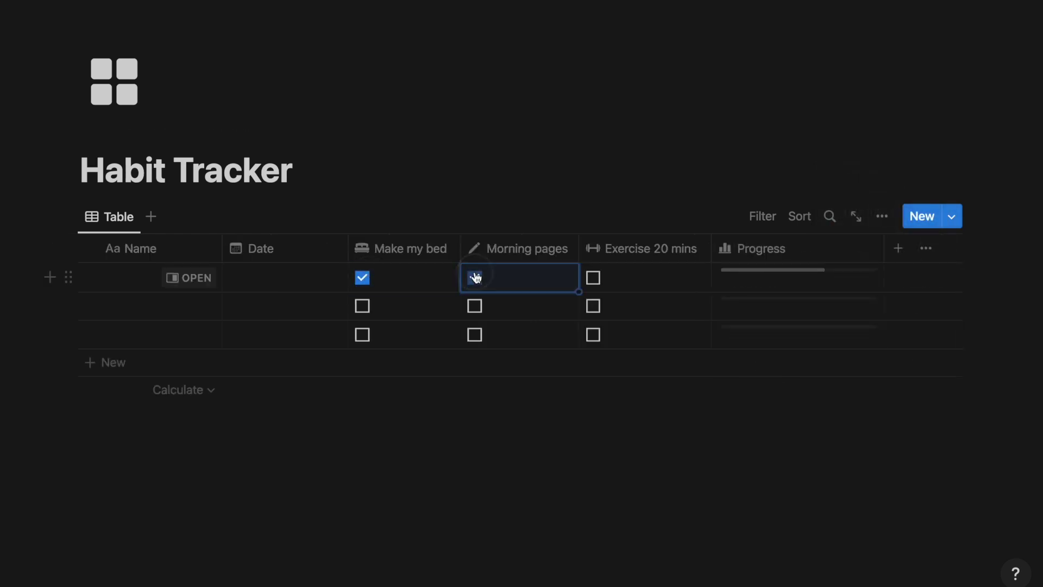
left_click(334, 179)
Create a Habits template titled 'Daily Habits' with a calendar icon.
left_click(948, 219)
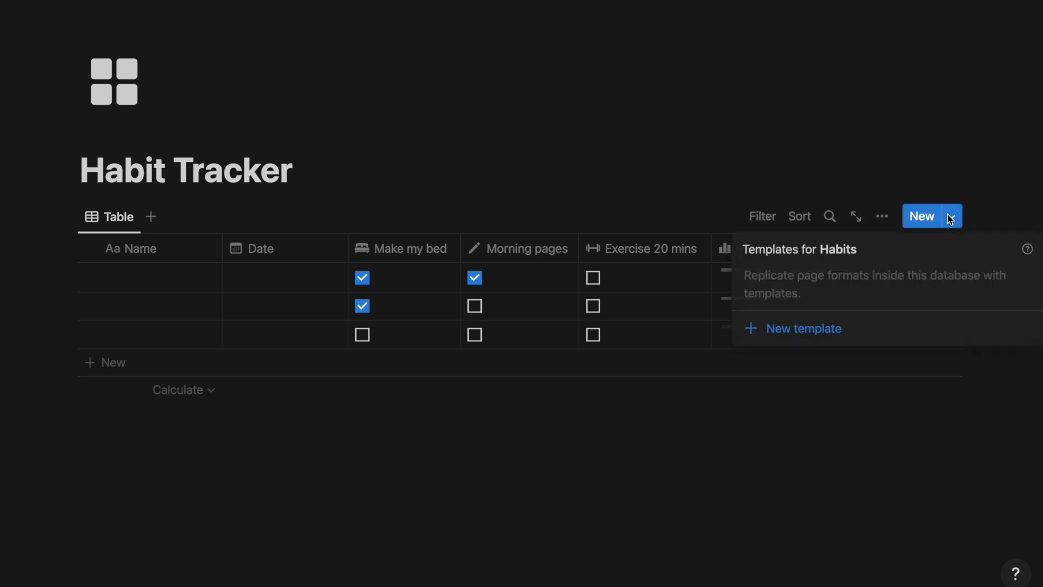
left_click(911, 328)
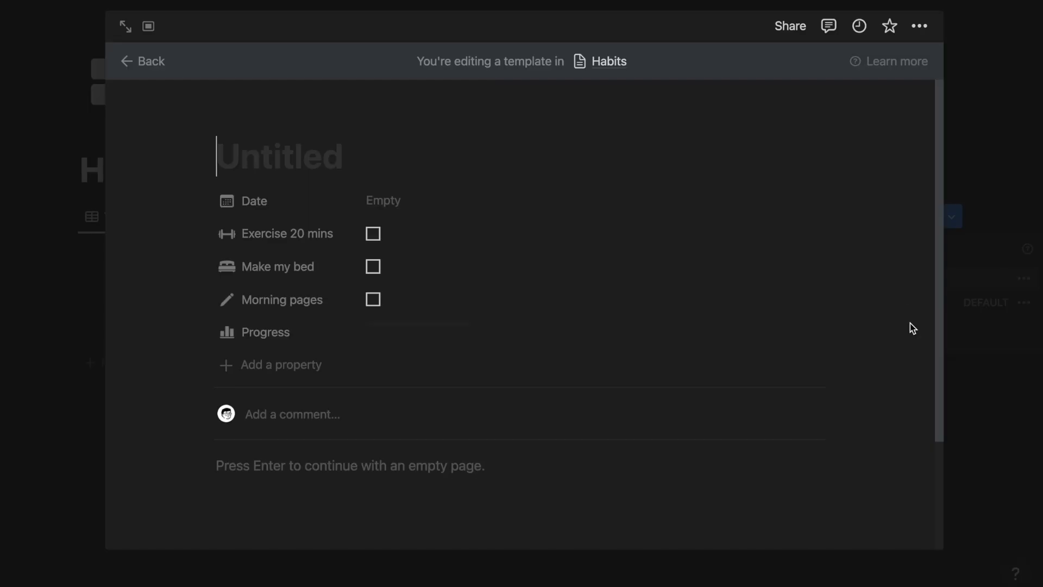
type("Daily Habits")
left_click(277, 116)
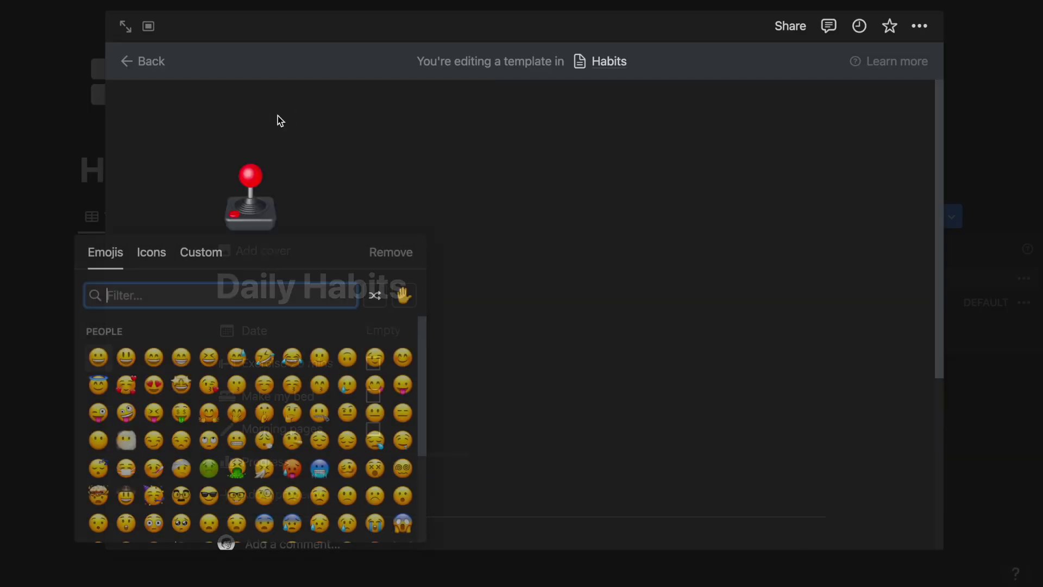
left_click(164, 252)
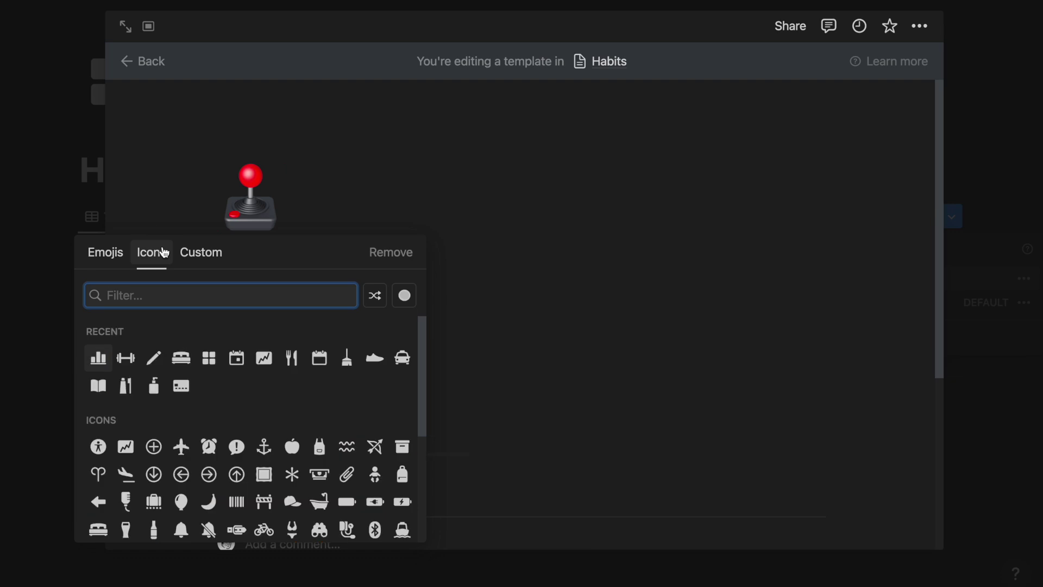
type("calendar")
left_click(123, 330)
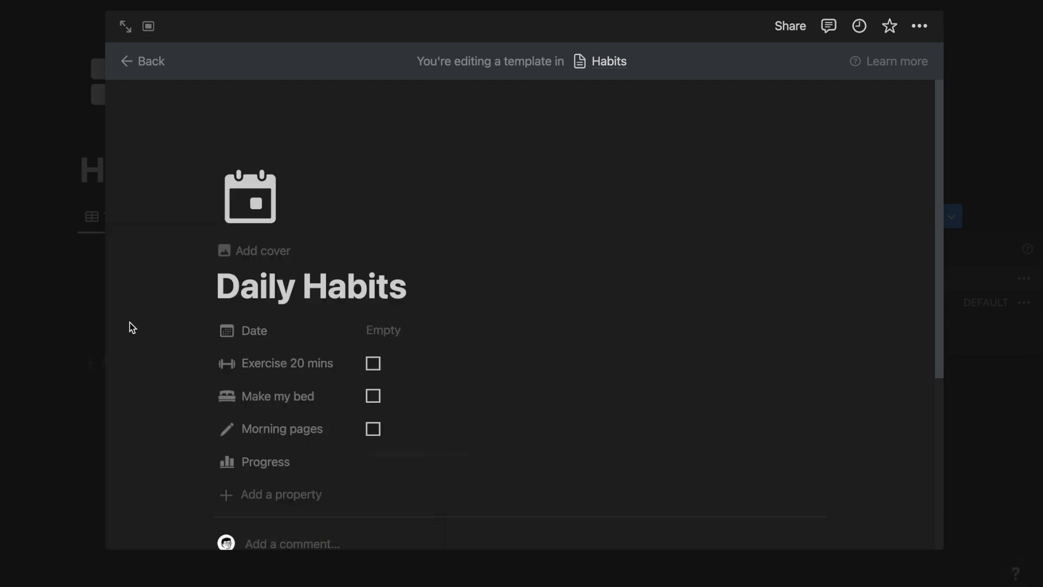
Make Daily Habits the default template for all Habits views.
left_click(149, 76)
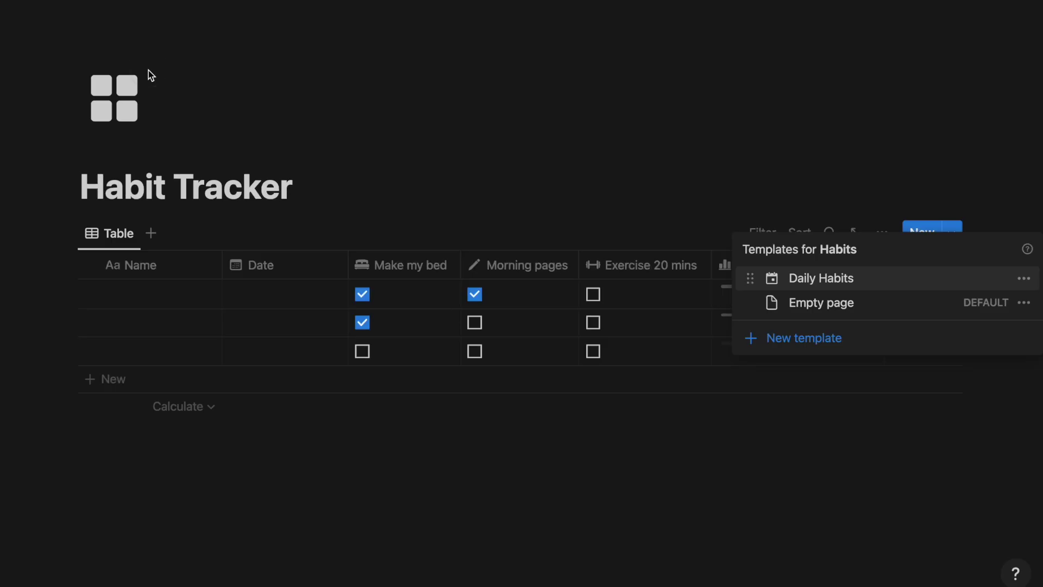
left_click(1027, 288)
left_click(947, 255)
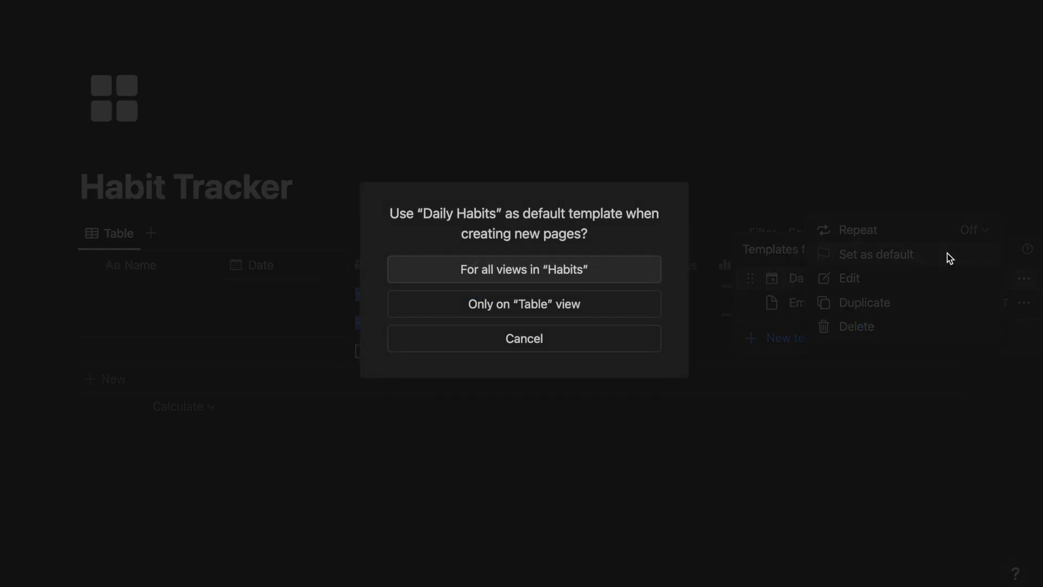
left_click(594, 265)
Add a new template row and apply Daily Habits to the first three rows.
left_click(223, 380)
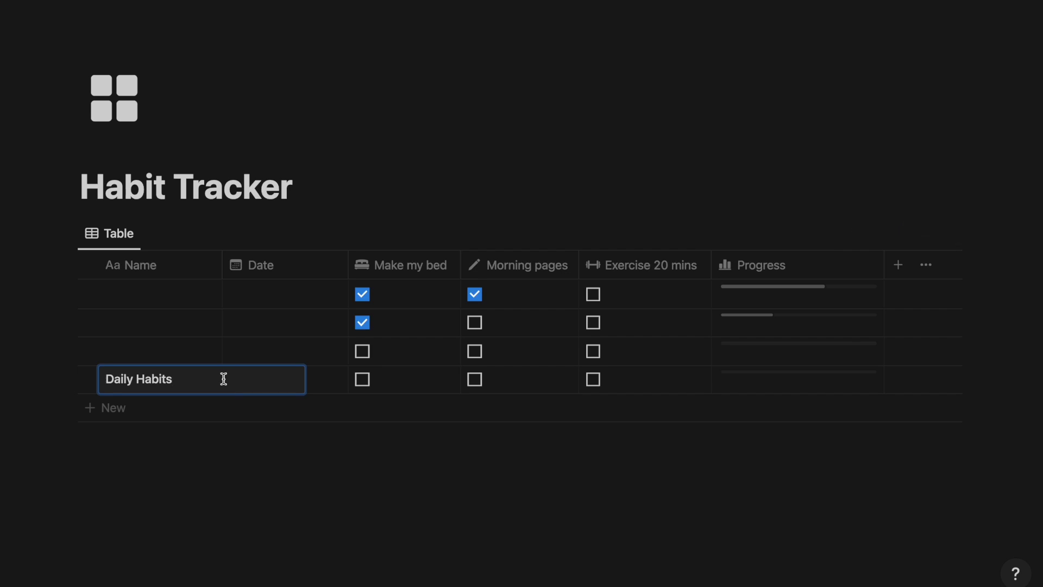
key("Escape")
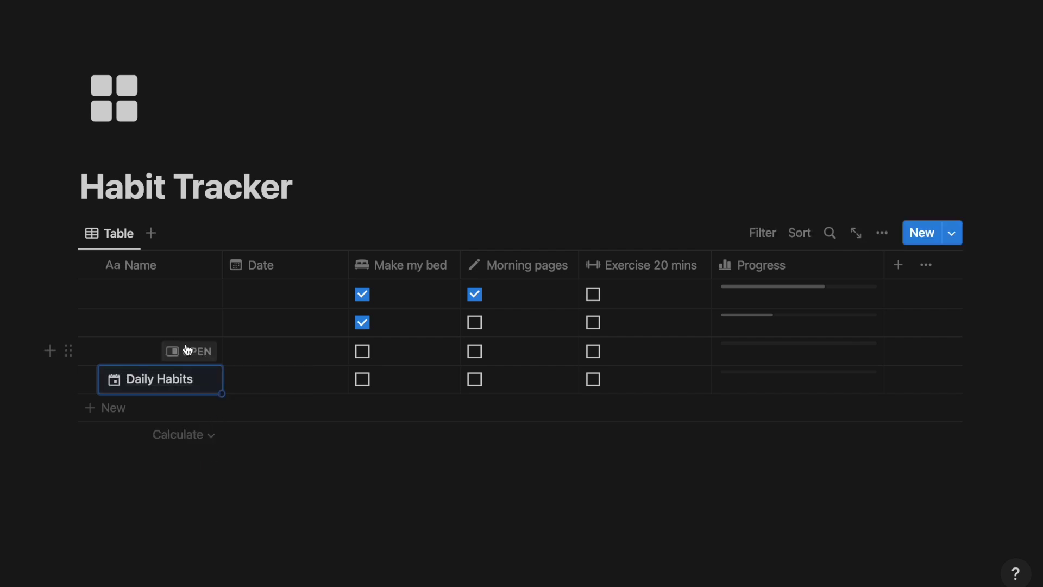
left_click(188, 296)
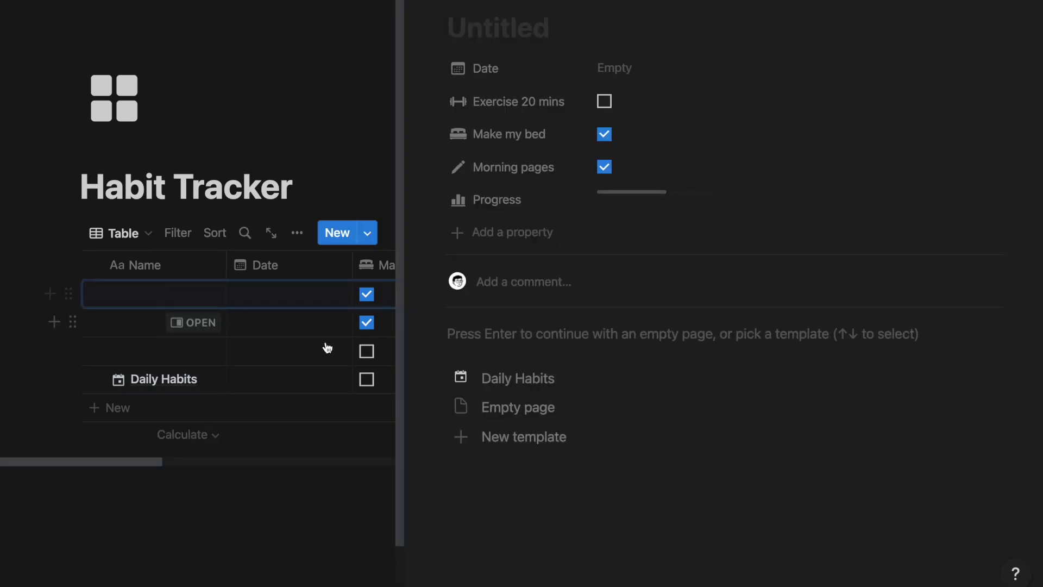
left_click(477, 377)
left_click(205, 325)
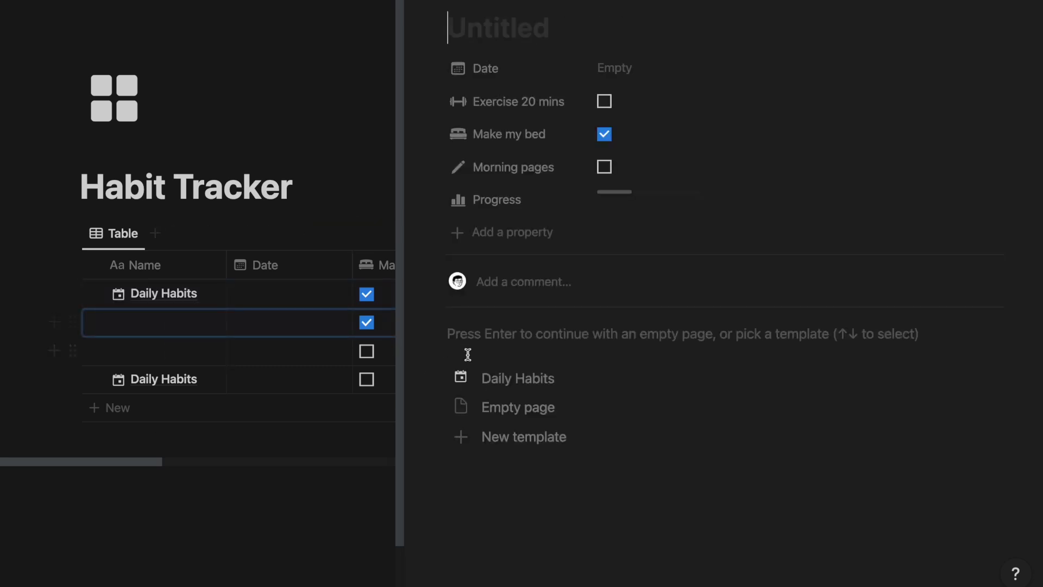
left_click(517, 378)
left_click(196, 351)
left_click(478, 377)
Date the first row March 13, 2023.
left_click(259, 296)
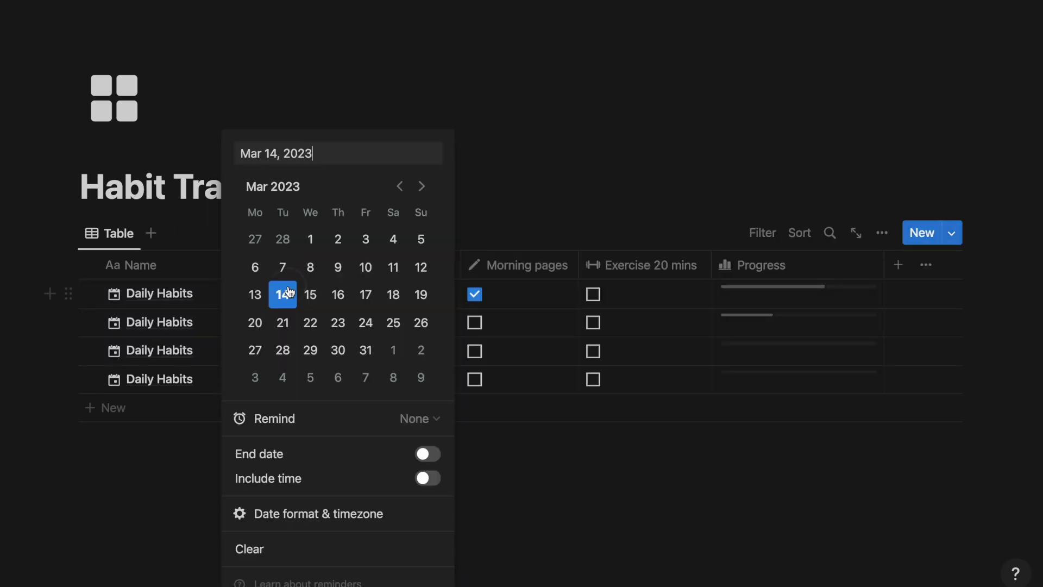
left_click(256, 295)
left_click(214, 305)
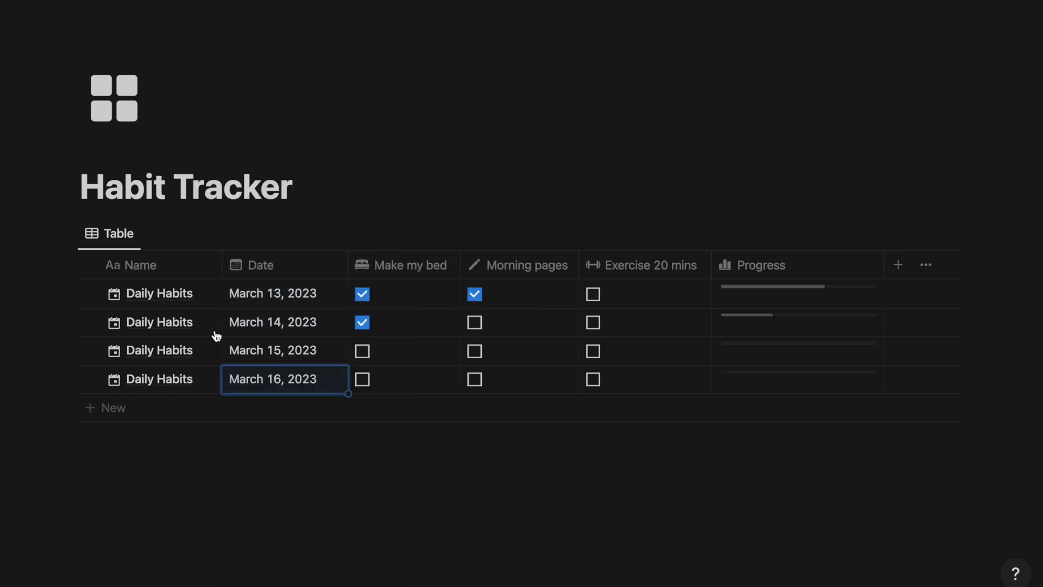
Create a linked Habits view below the table and switch it to calendar layout.
left_click(69, 234)
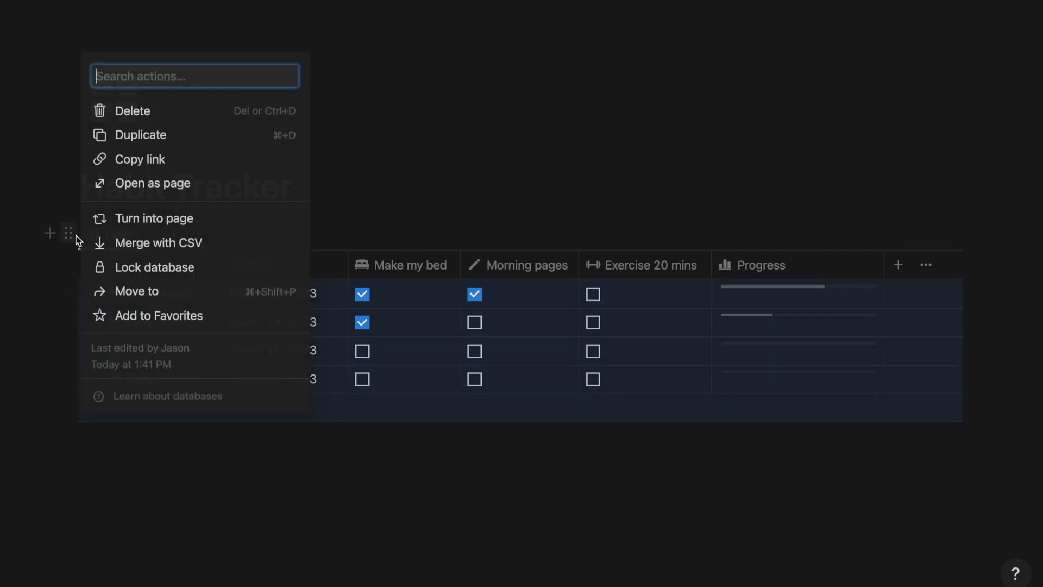
left_click(159, 162)
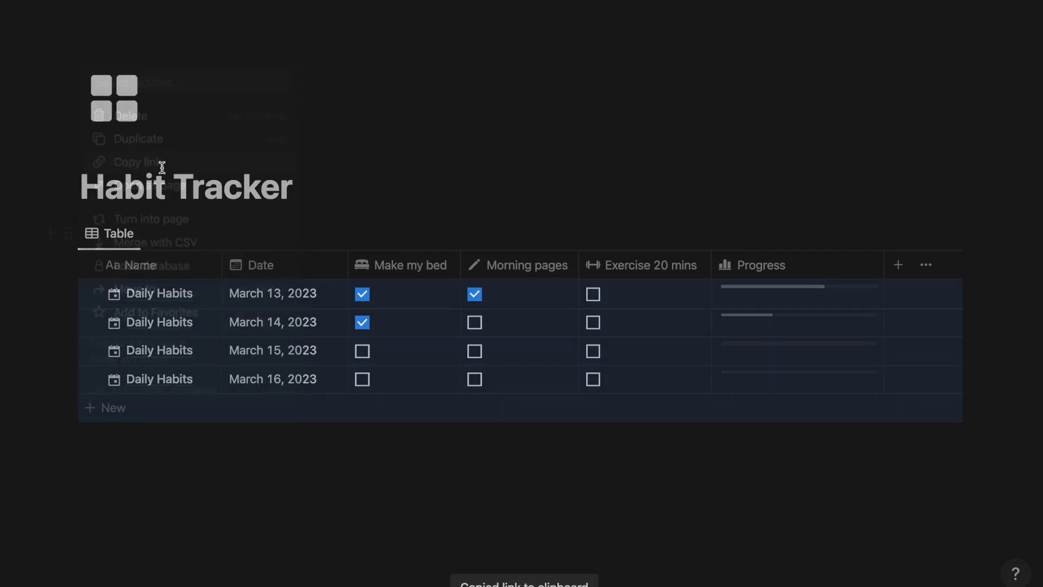
left_click(107, 413)
key("ctrl+v")
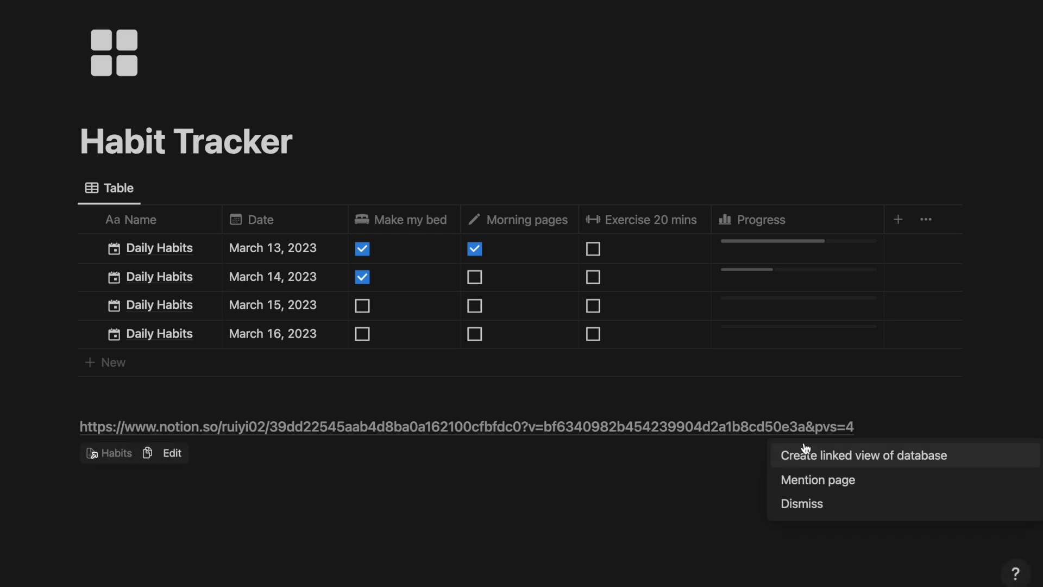
left_click(803, 452)
left_click(760, 224)
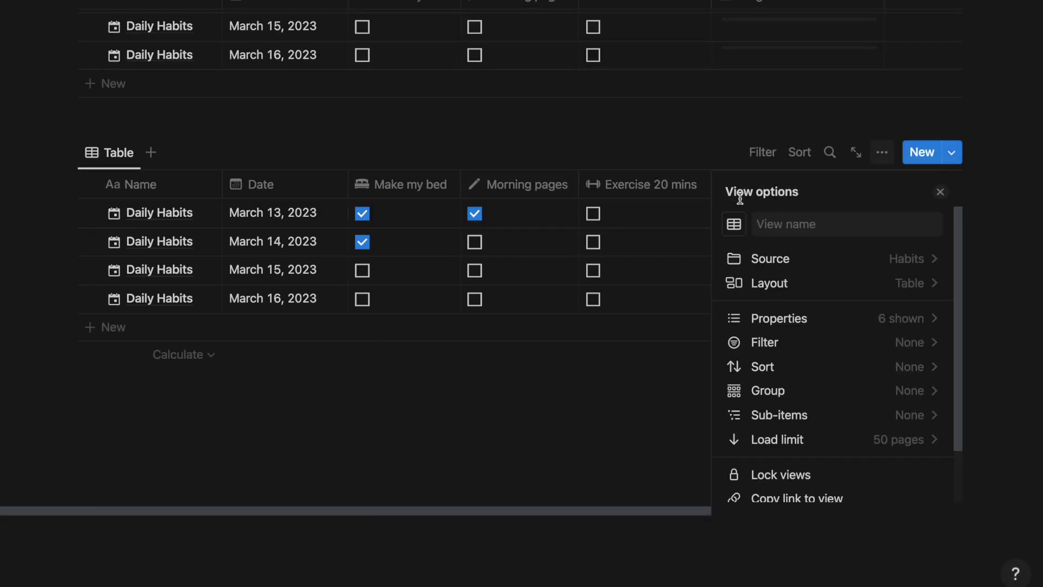
left_click(796, 283)
left_click(770, 296)
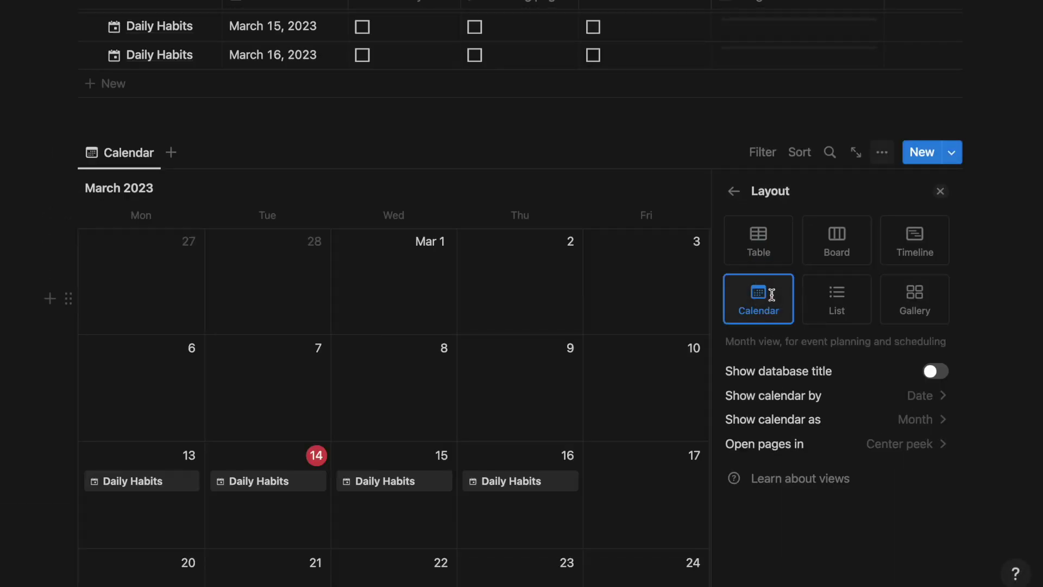
left_click(733, 191)
Show Progress, Make my bed, Morning pages and Exercise 20 mins on cards, Progress first.
left_click(782, 315)
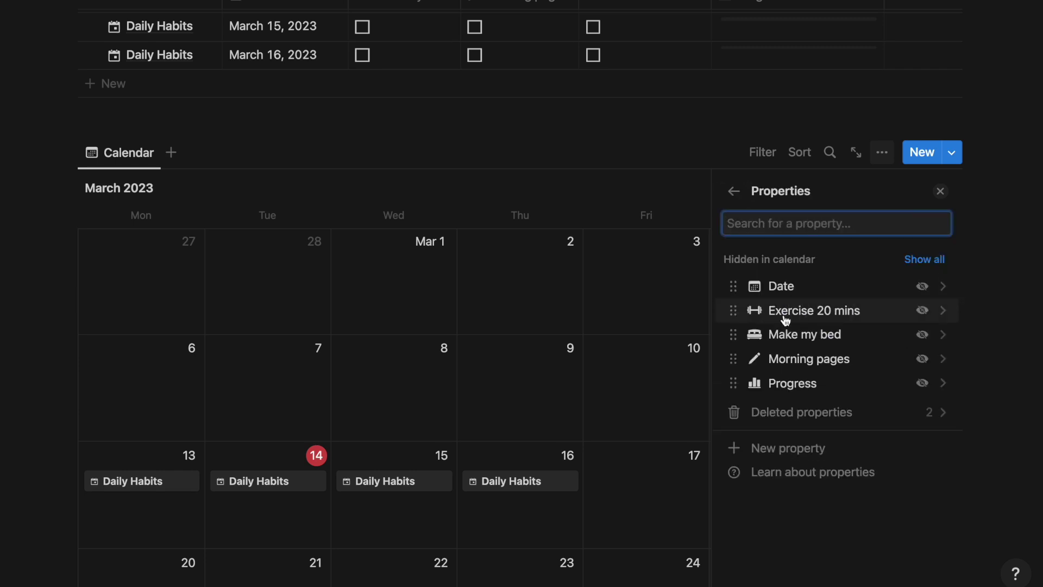
left_click(922, 310)
left_click(922, 368)
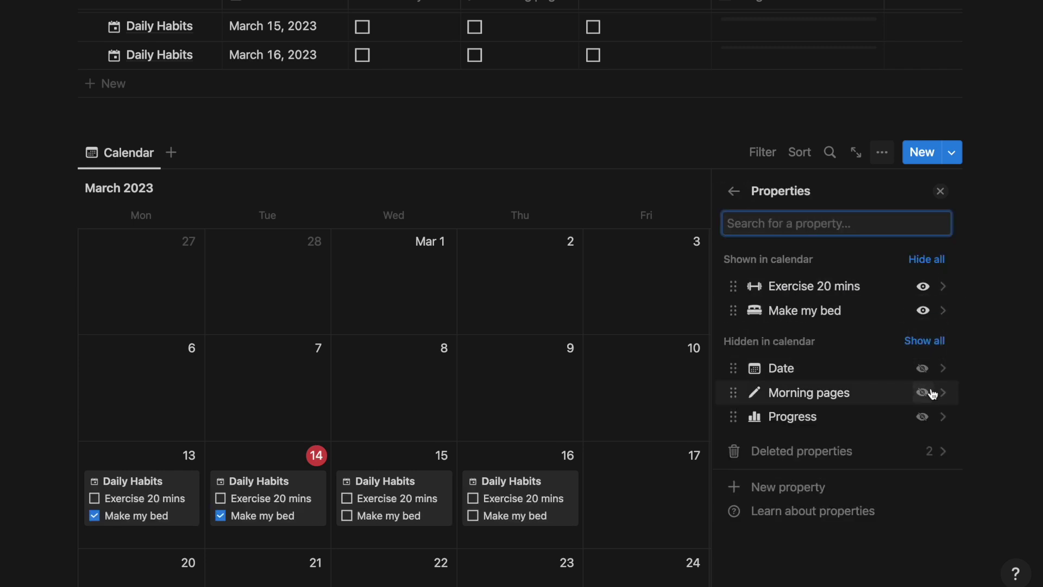
left_click(923, 391)
left_click(922, 416)
left_click_drag(732, 285, 733, 359)
left_click_drag(733, 359, 735, 286)
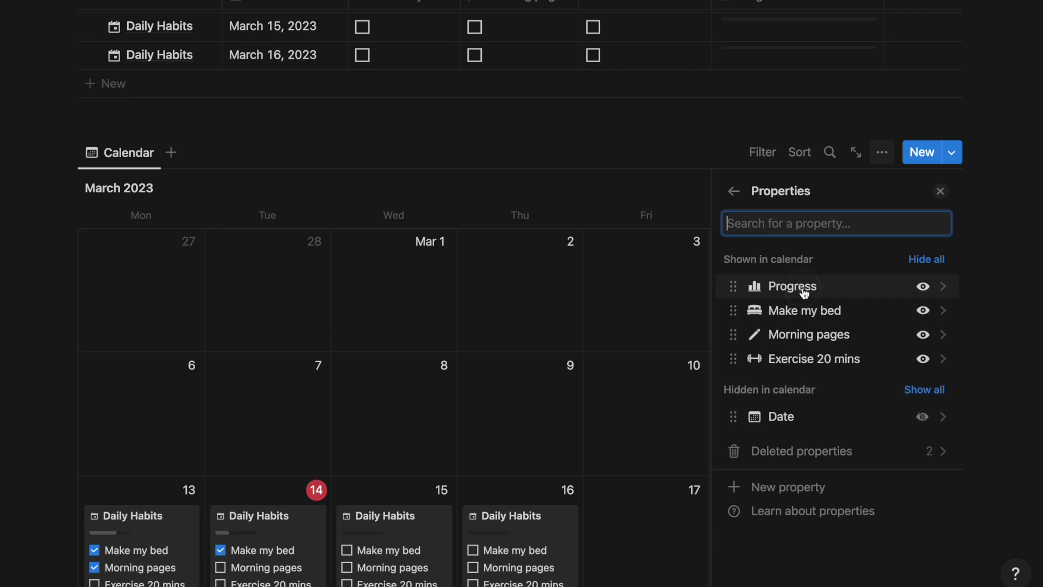
left_click(940, 190)
scroll(776, 272, "down", 2)
Add a new Daily Habits entry on March 17 from the calendar.
scroll(776, 272, "down", 3)
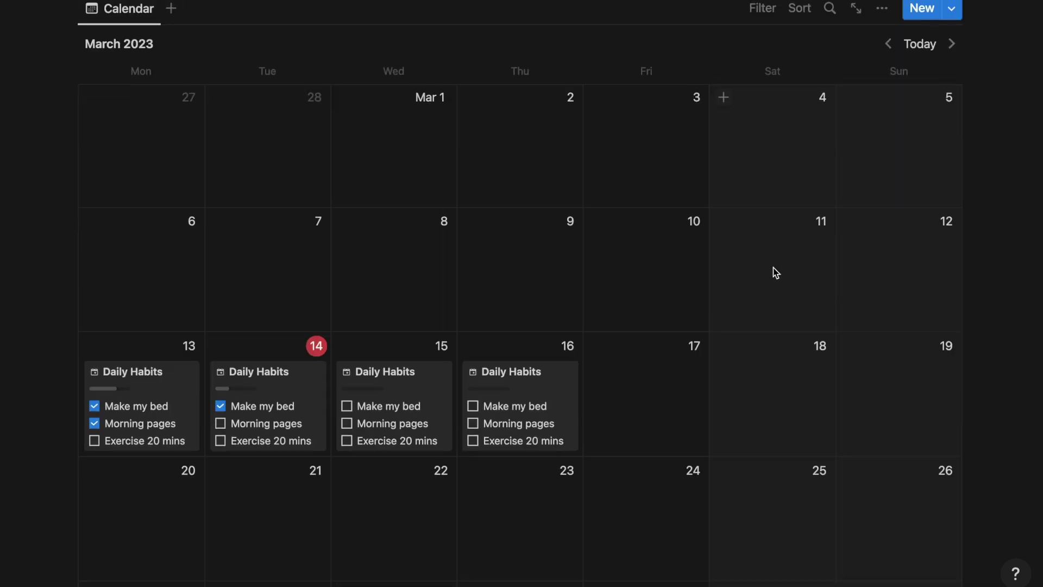
scroll(776, 272, "down", 1)
scroll(776, 272, "down", 1)
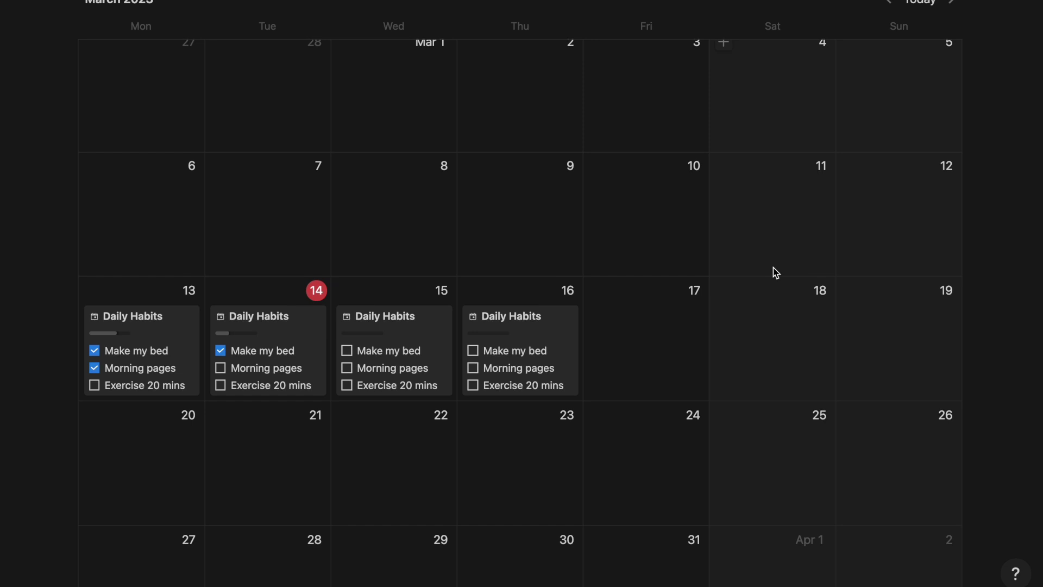
mouse_move(645, 383)
left_click(598, 291)
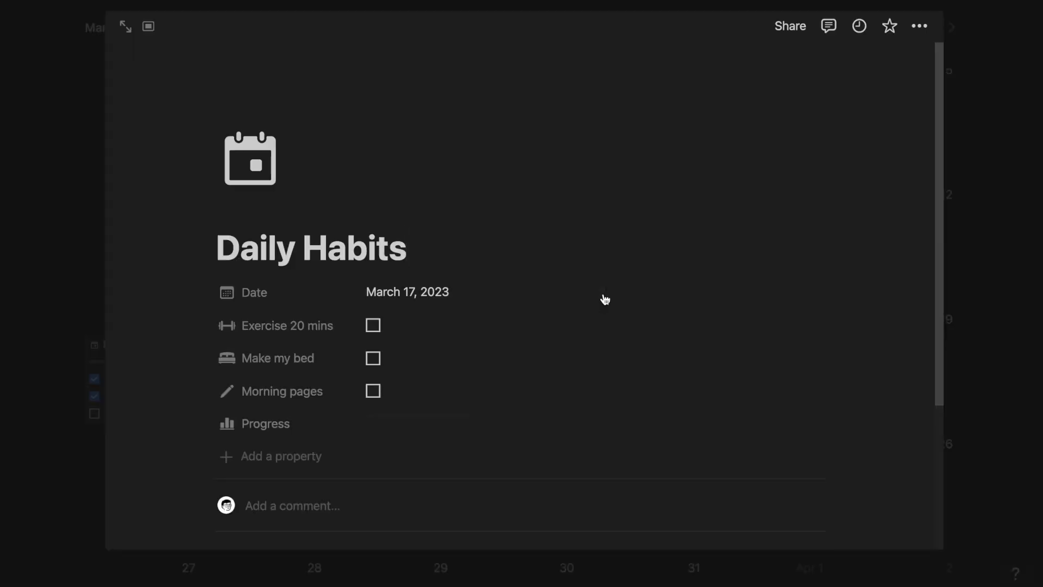
left_click(97, 277)
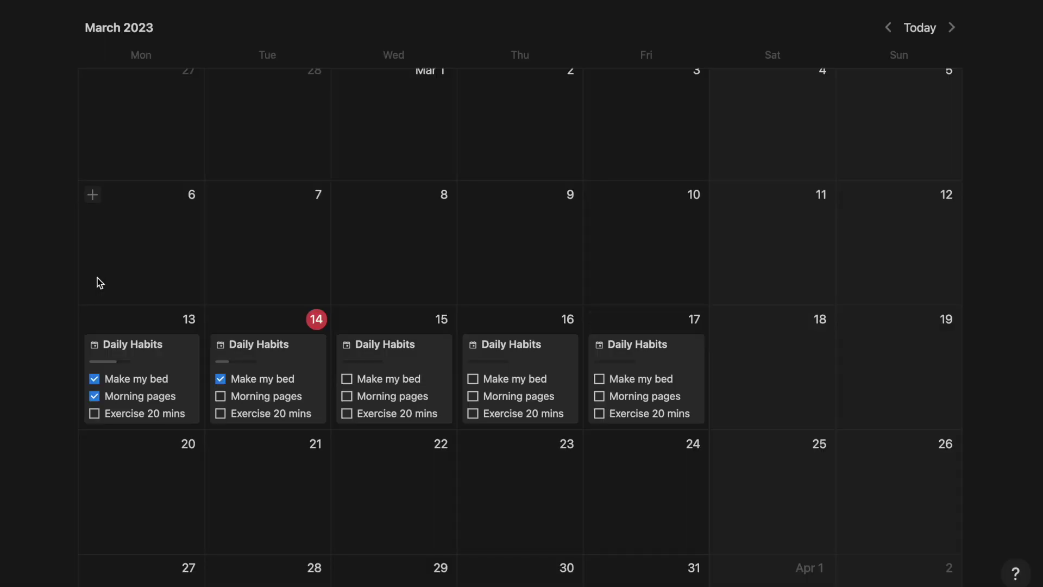
Tick Make my bed and Morning pages for March 15 and March 16.
left_click(347, 379)
left_click(347, 396)
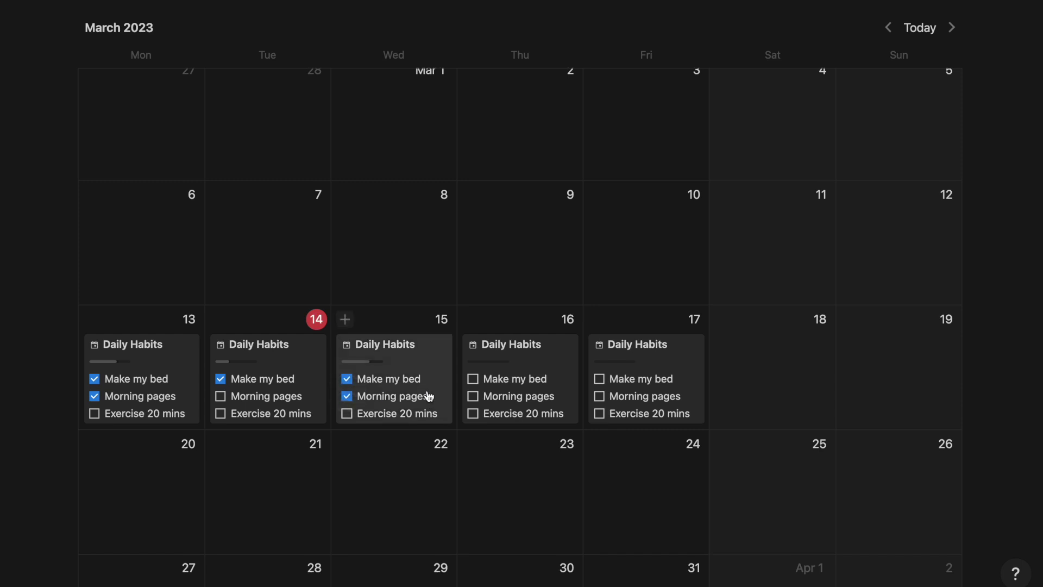
left_click(473, 379)
left_click(473, 397)
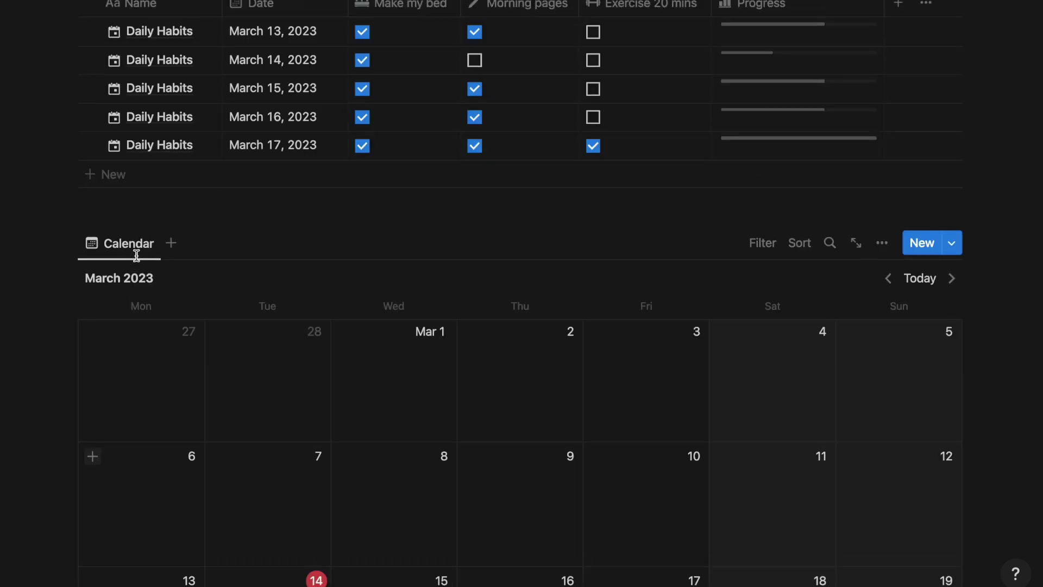
Rename the table view to 'Today' and give it a calendar icon.
scroll(137, 261, "up", 3)
scroll(138, 261, "up", 4)
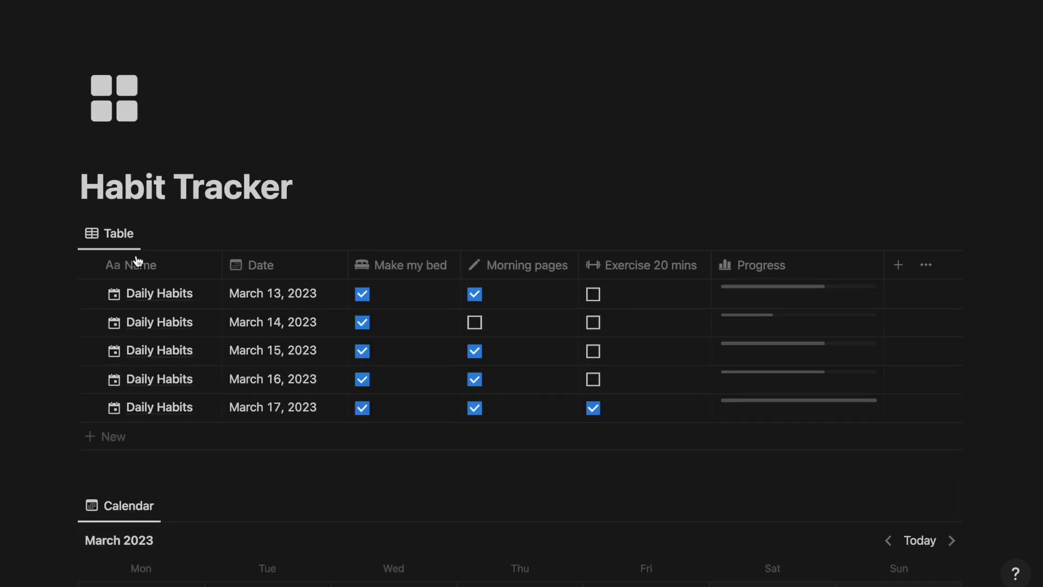
left_click_drag(138, 264, 247, 265)
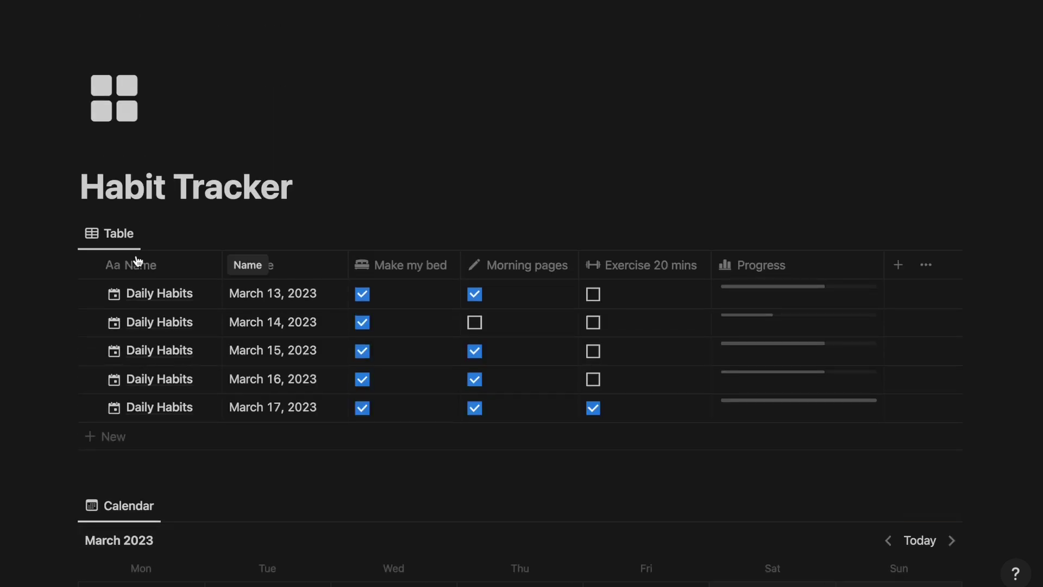
left_click(128, 239)
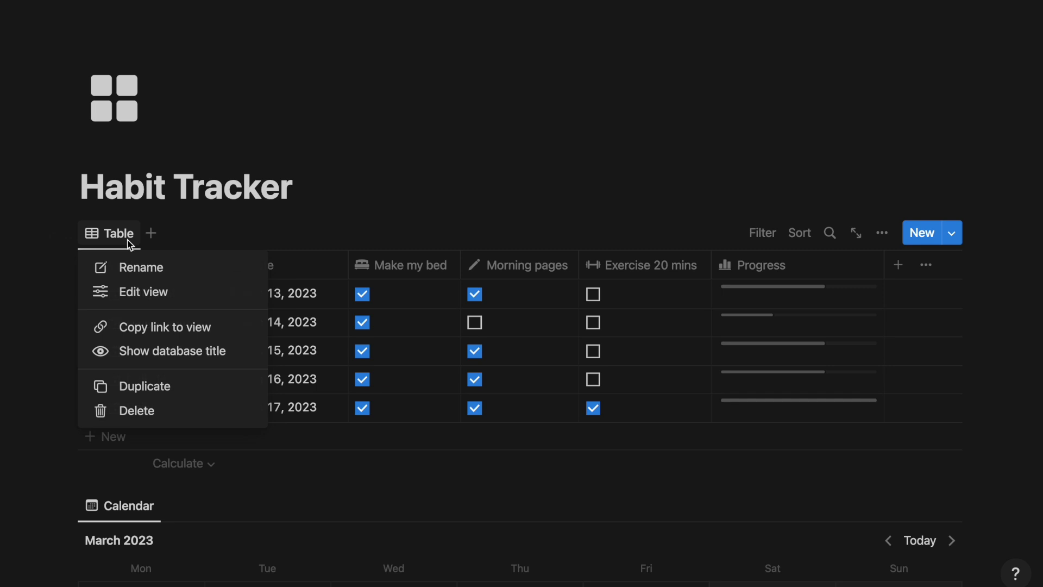
left_click(129, 267)
type("Today")
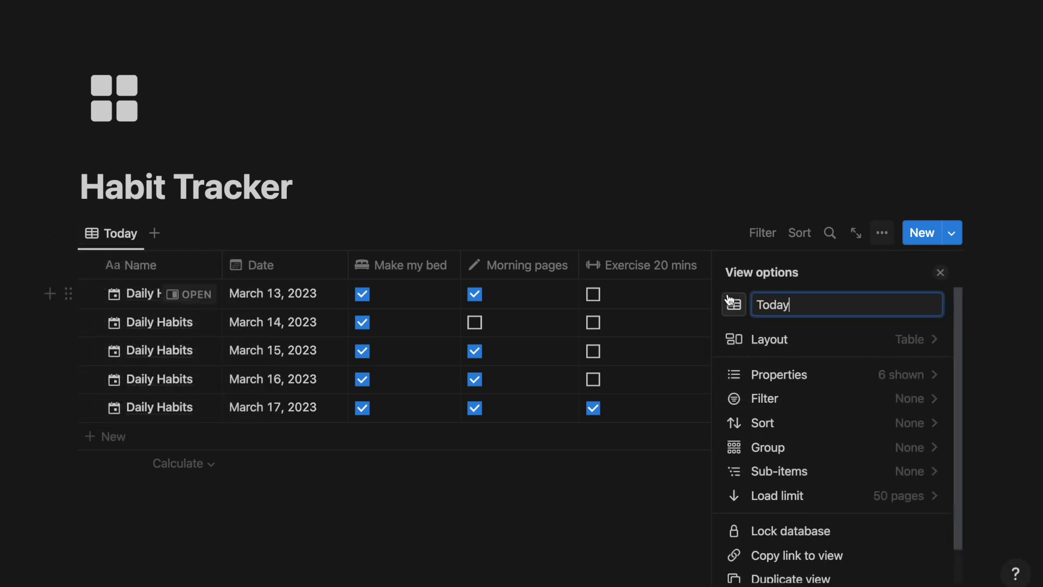
left_click(733, 304)
left_click(633, 112)
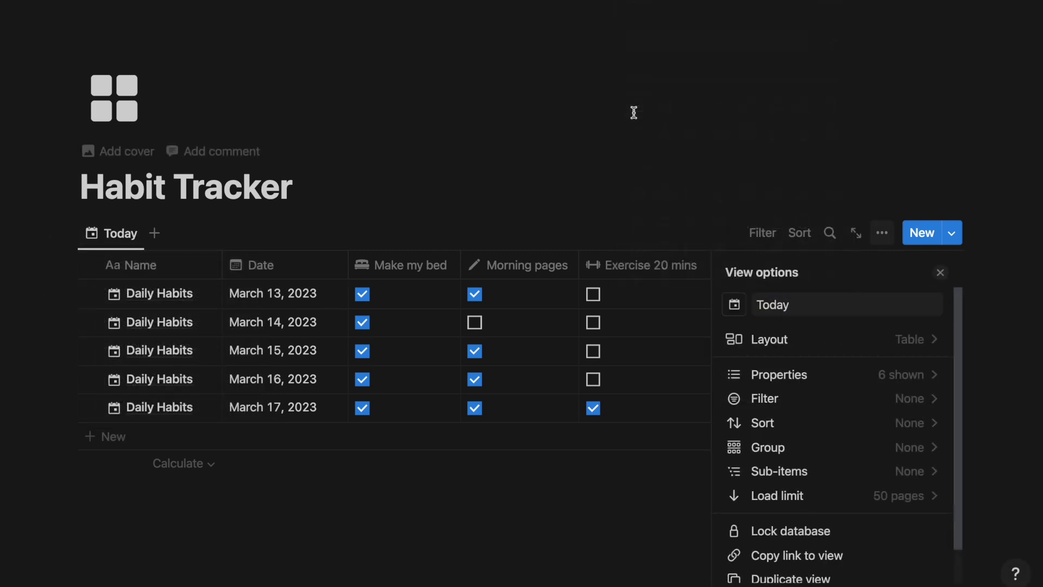
left_click(368, 169)
Filter the Today view to entries whose Date is today, with the filter bar hidden.
left_click(752, 227)
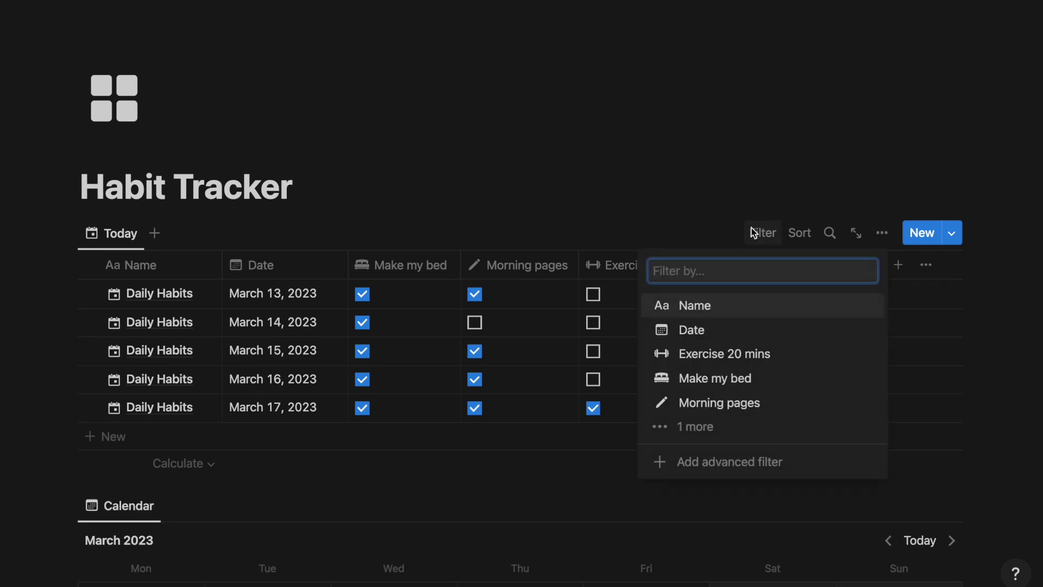
left_click(736, 329)
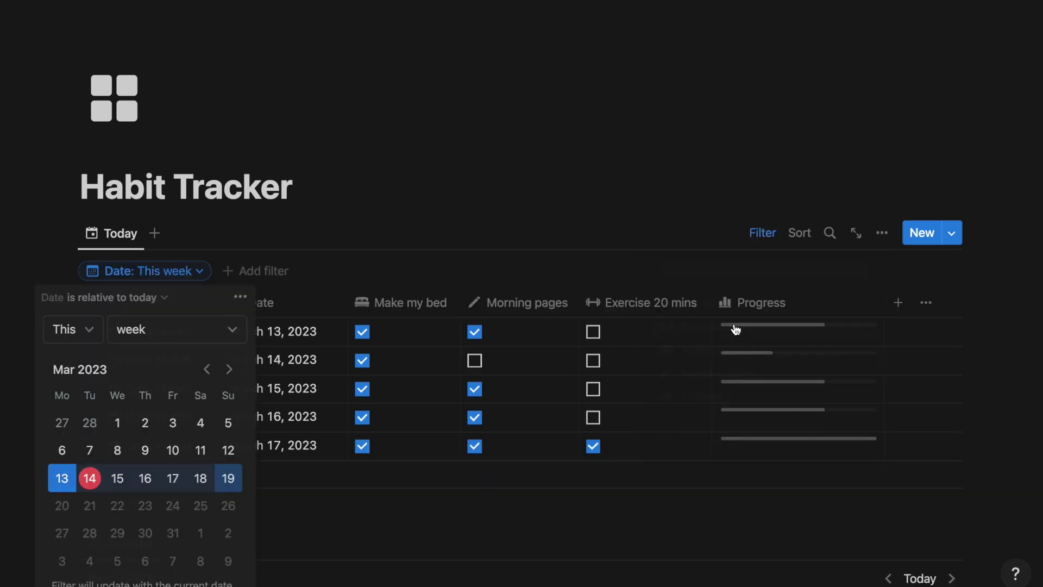
left_click(140, 298)
left_click(109, 320)
left_click(228, 328)
left_click(226, 356)
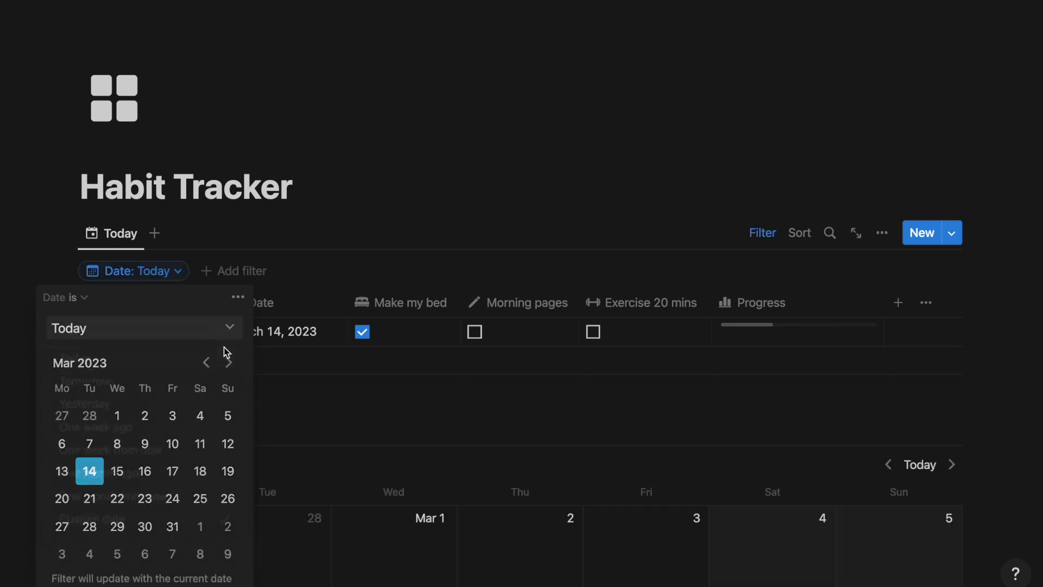
left_click(328, 237)
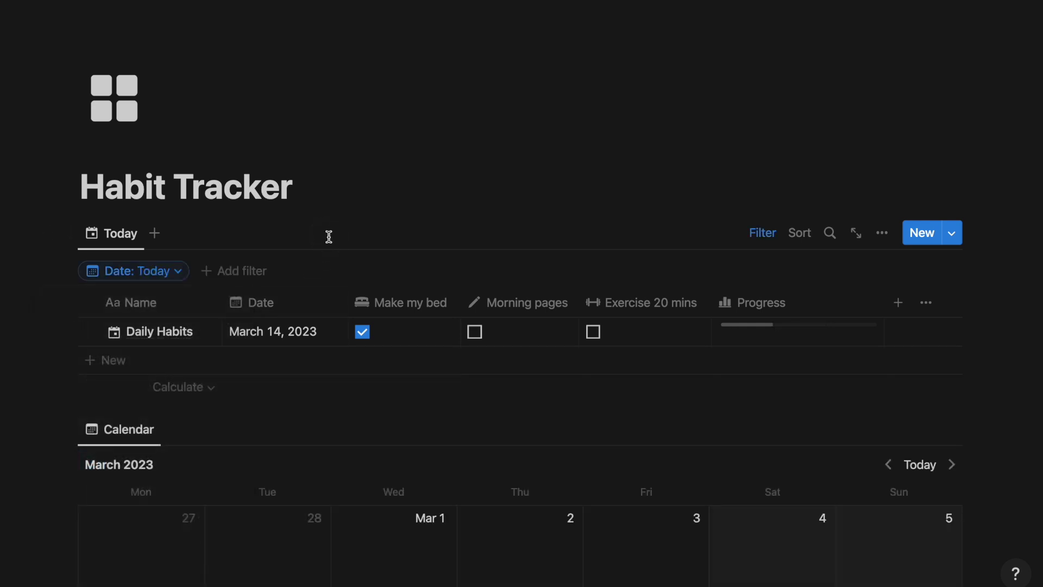
left_click(748, 234)
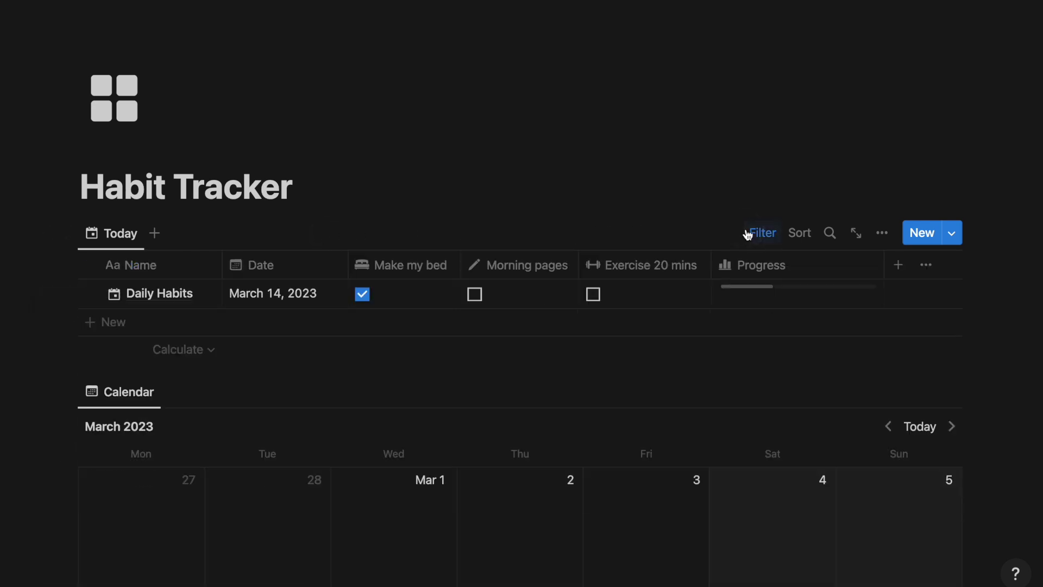
left_click(114, 232)
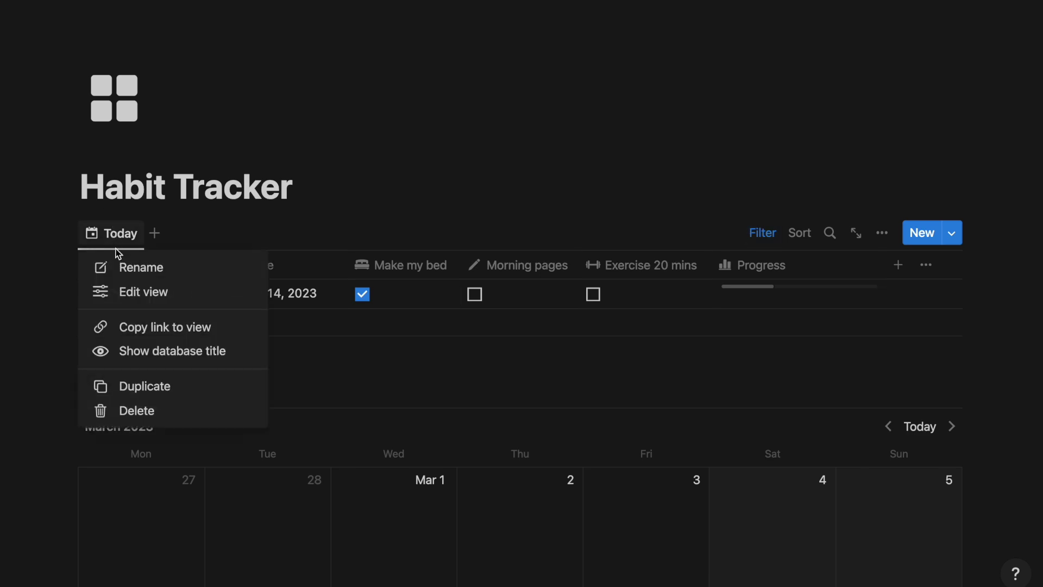
Duplicate Today as a 'This Week' view filtered relative to today and sorted by Date.
left_click(140, 389)
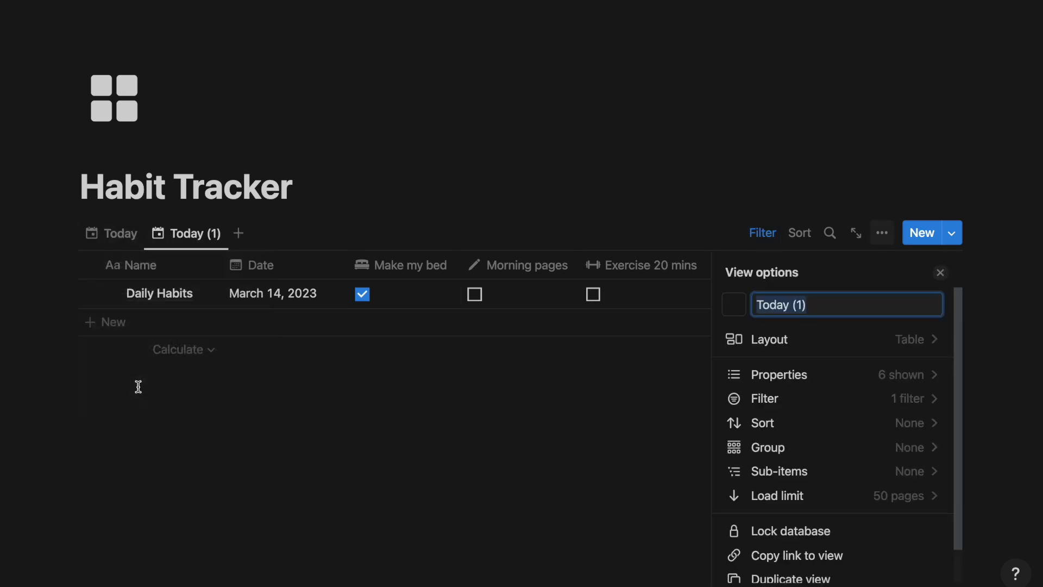
type("This Week")
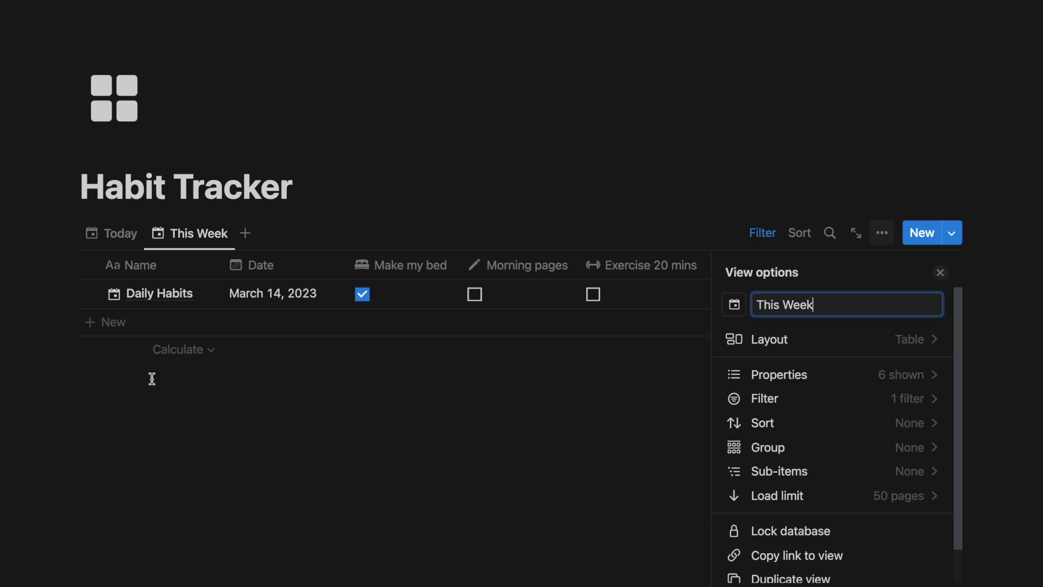
left_click(489, 213)
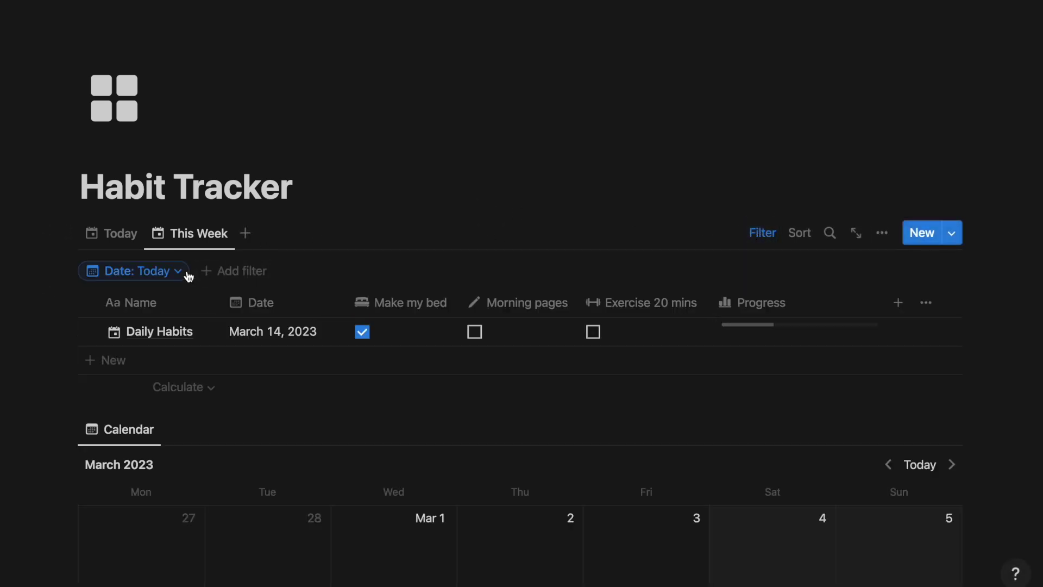
left_click(187, 274)
left_click(71, 299)
left_click(61, 466)
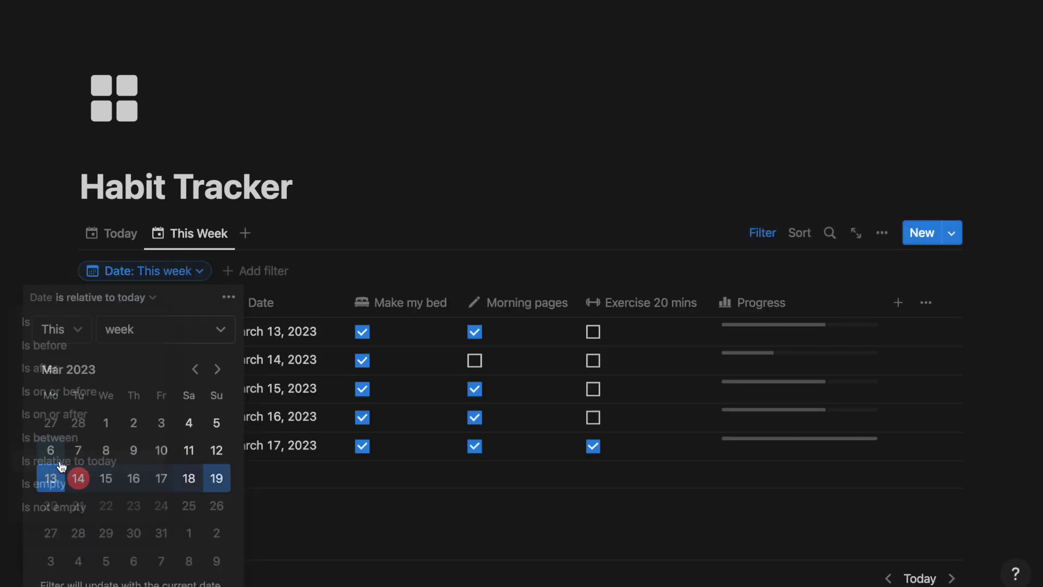
left_click(352, 238)
left_click(798, 233)
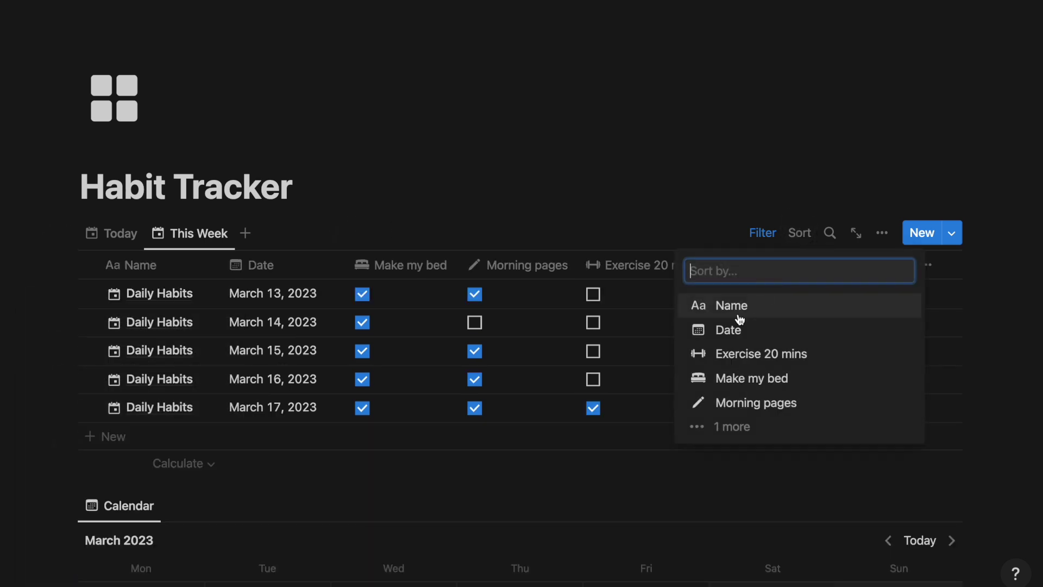
left_click(729, 330)
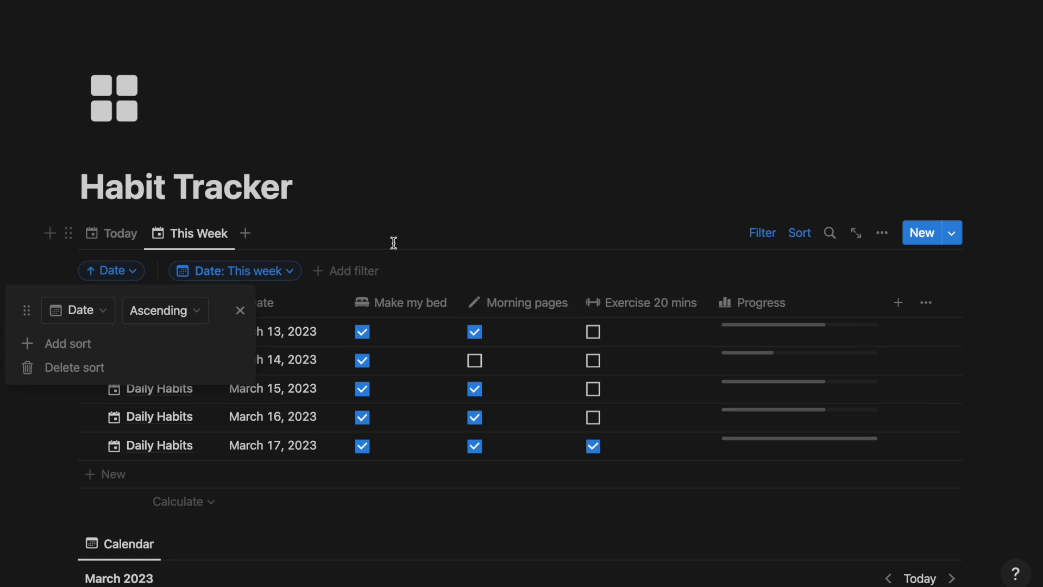
left_click(336, 233)
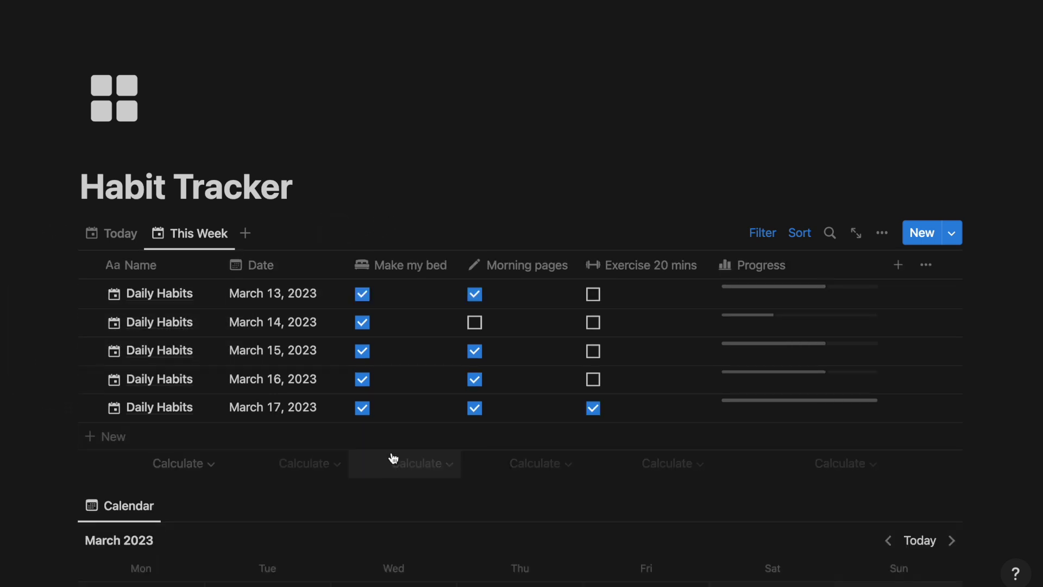
Set Percent checked footers on Make my bed, Morning pages and Exercise 20 mins (100%, 80%, 20%).
left_click(391, 455)
left_click(404, 413)
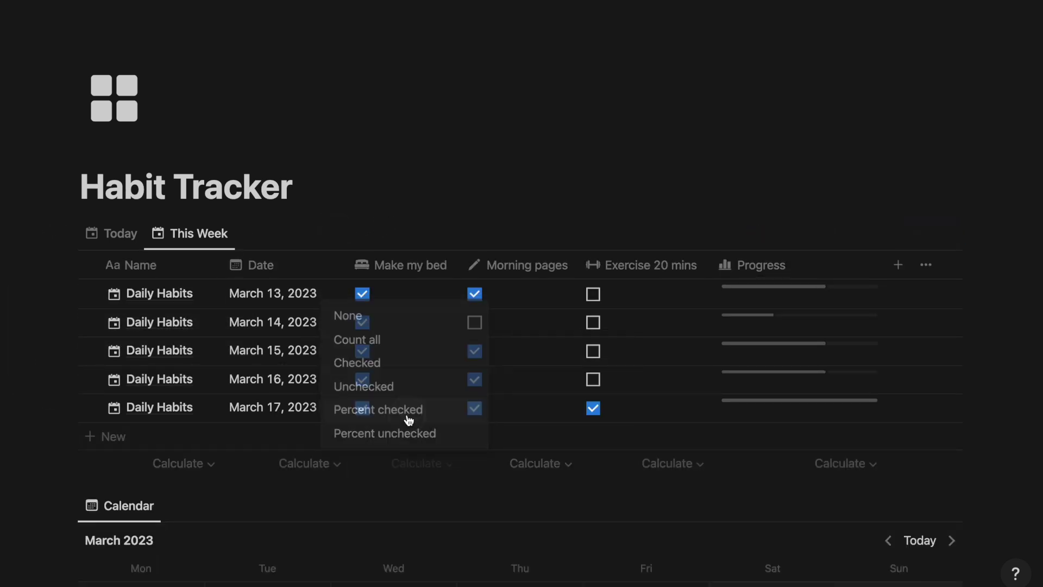
left_click(514, 463)
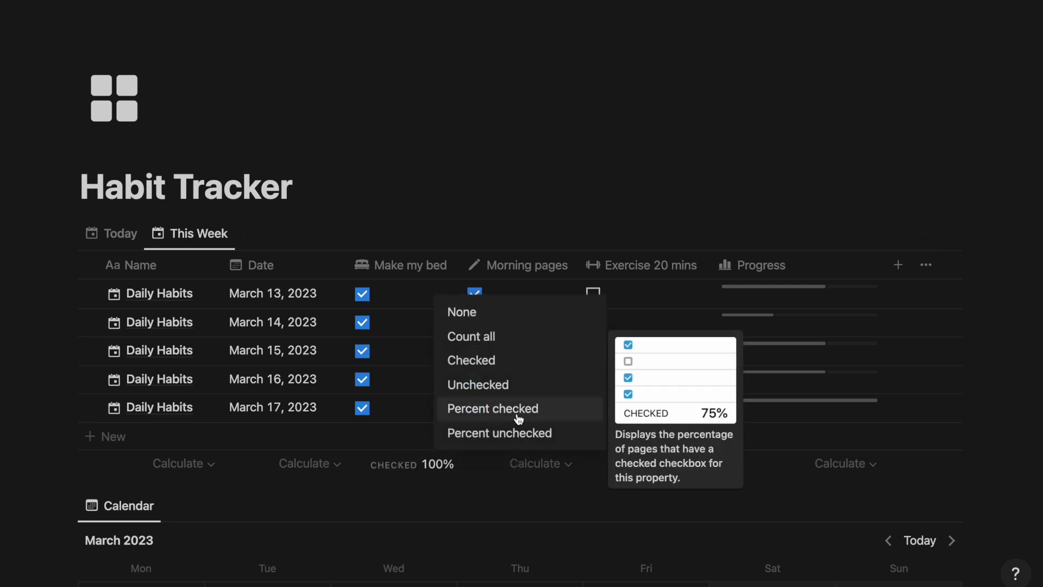
key("Escape")
left_click(652, 463)
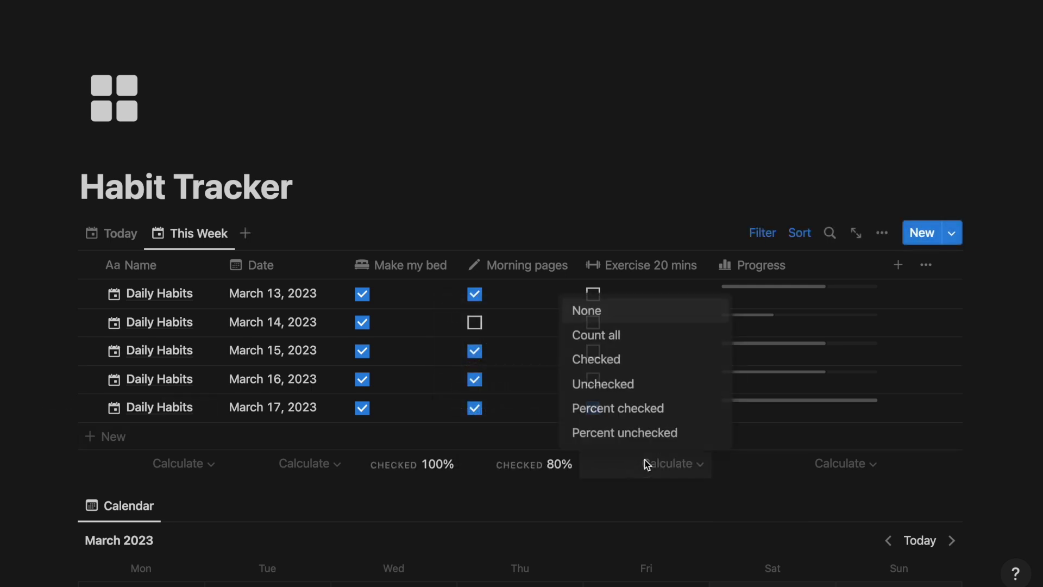
left_click(633, 417)
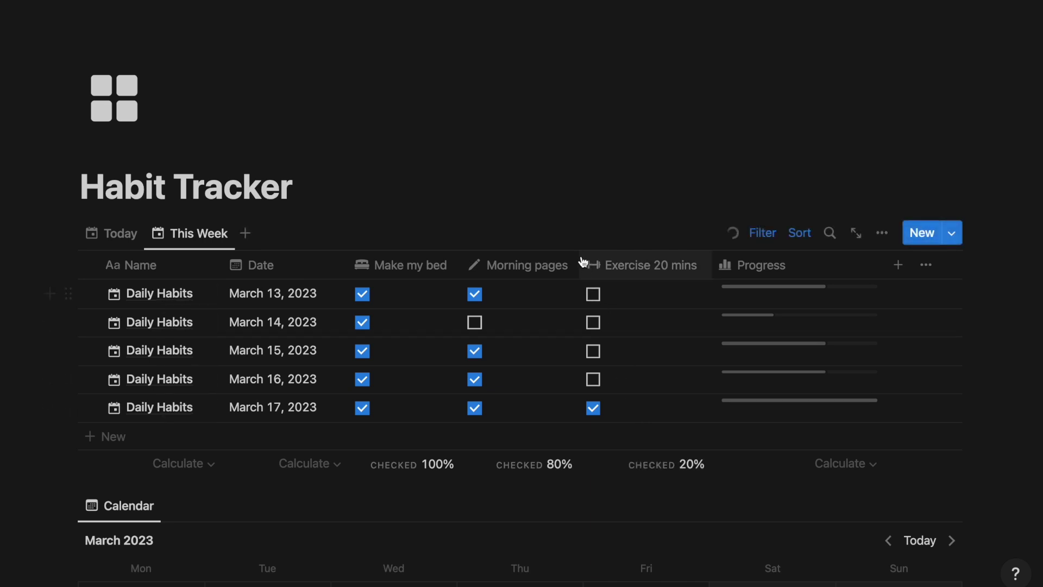
Duplicate This Week as a 'This Month' view with its date filter set to this month.
left_click(215, 247)
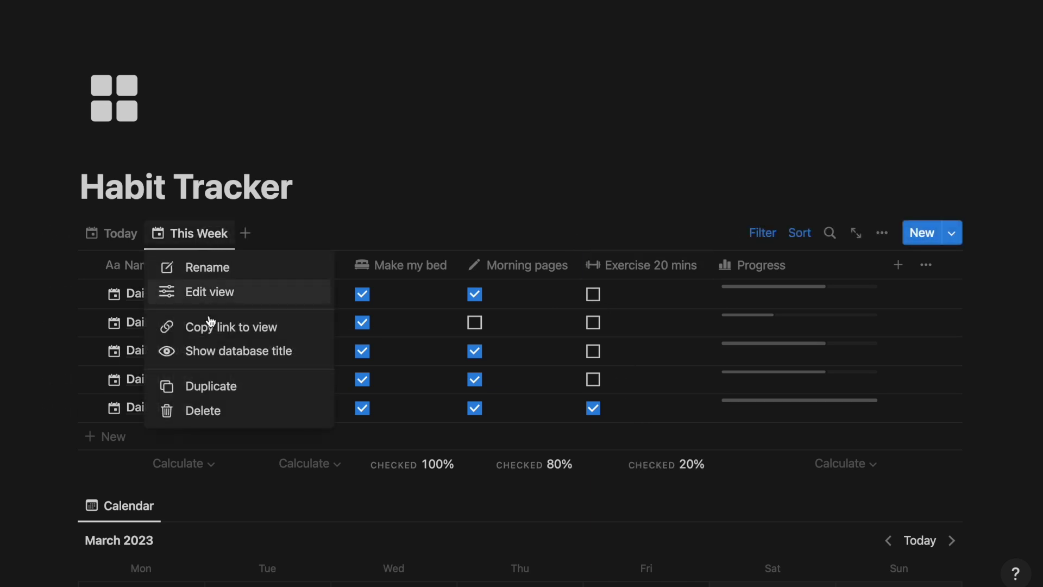
left_click(226, 384)
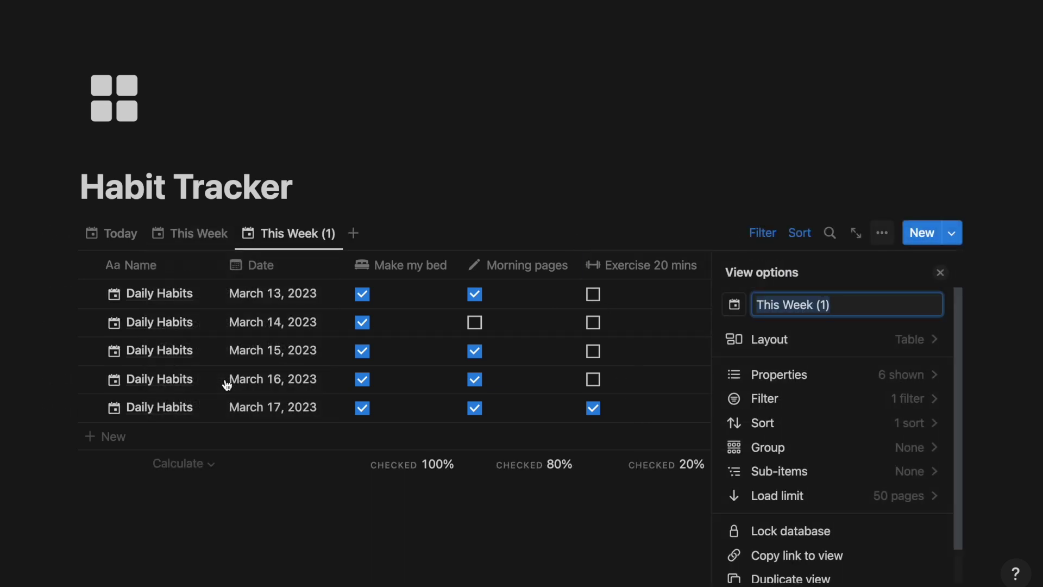
type("This Month")
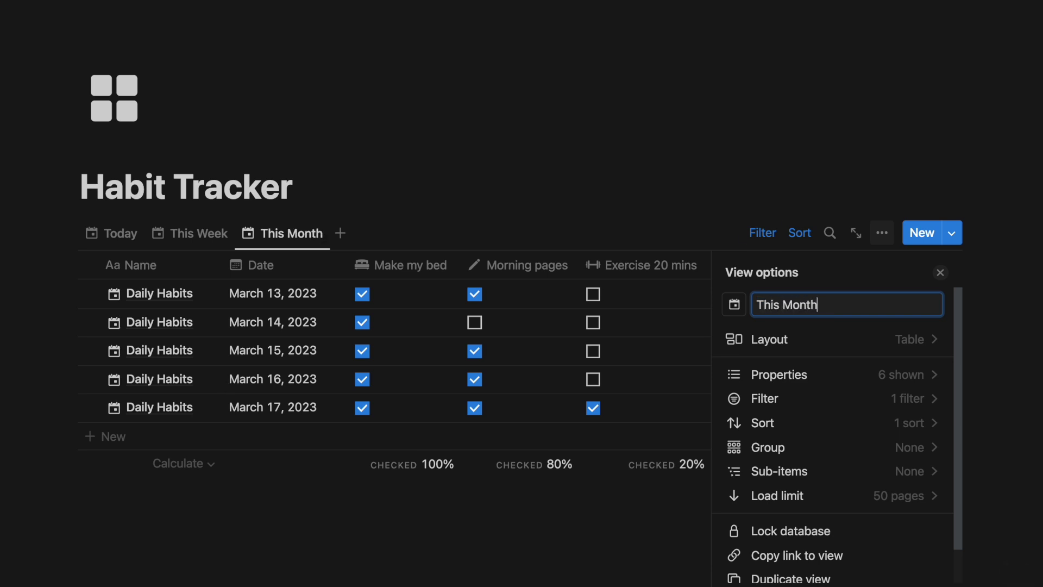
left_click(750, 232)
left_click(299, 272)
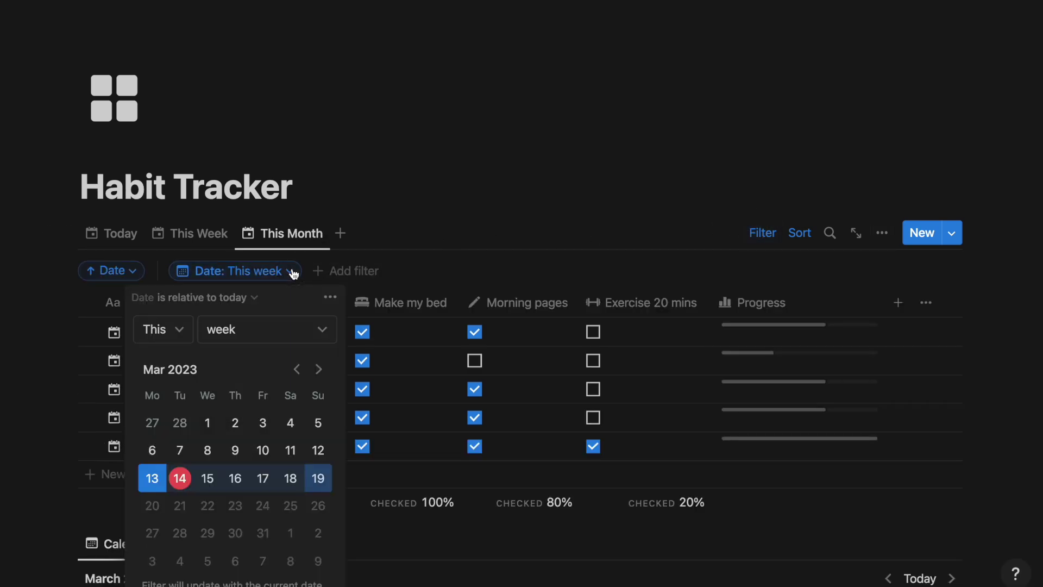
left_click(298, 326)
left_click(290, 412)
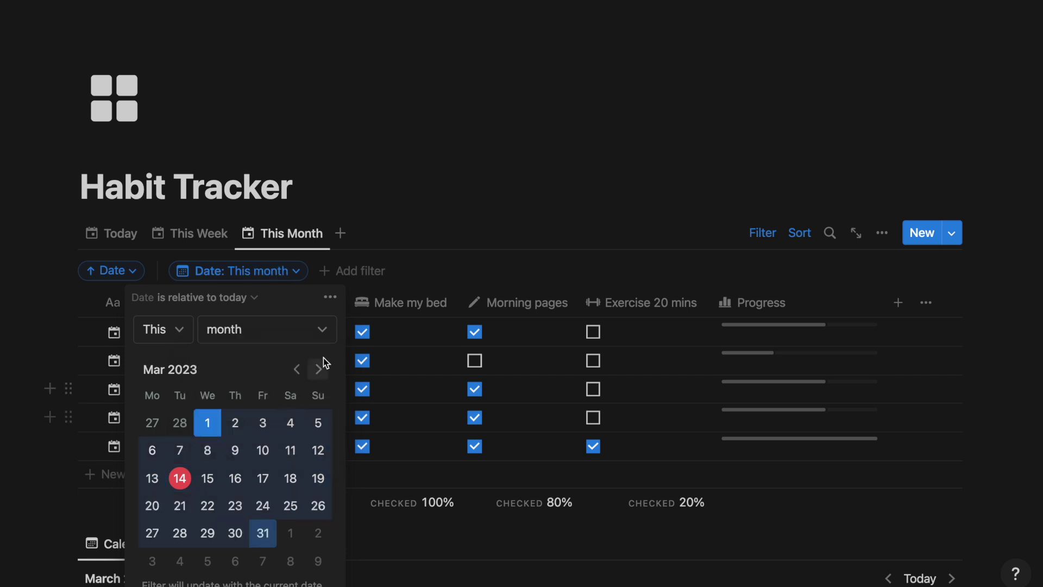
left_click(418, 236)
Duplicate This Month as a 'This Year' view with its date filter set to this year.
left_click(294, 236)
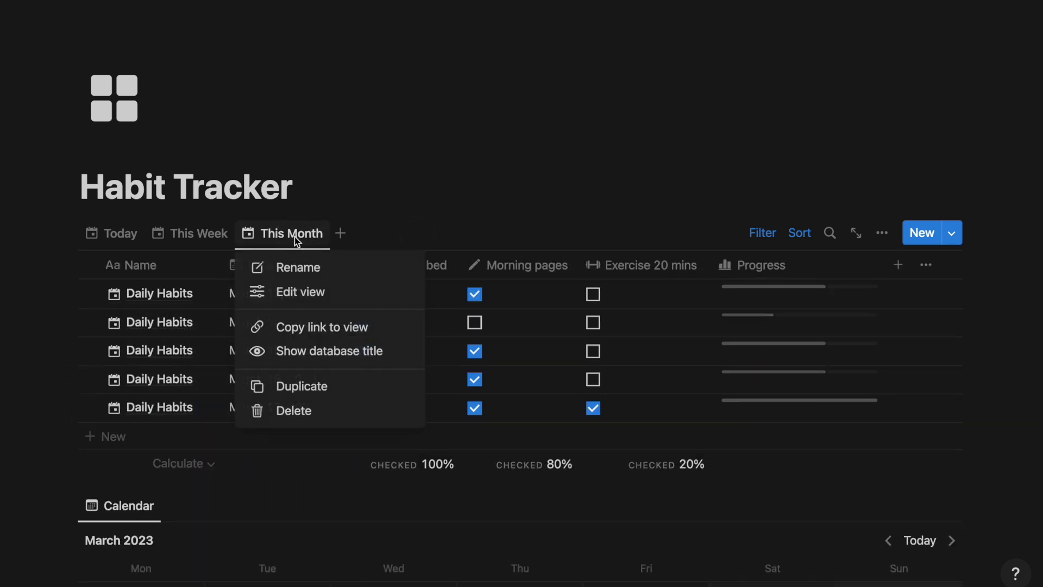
left_click(303, 385)
type("This")
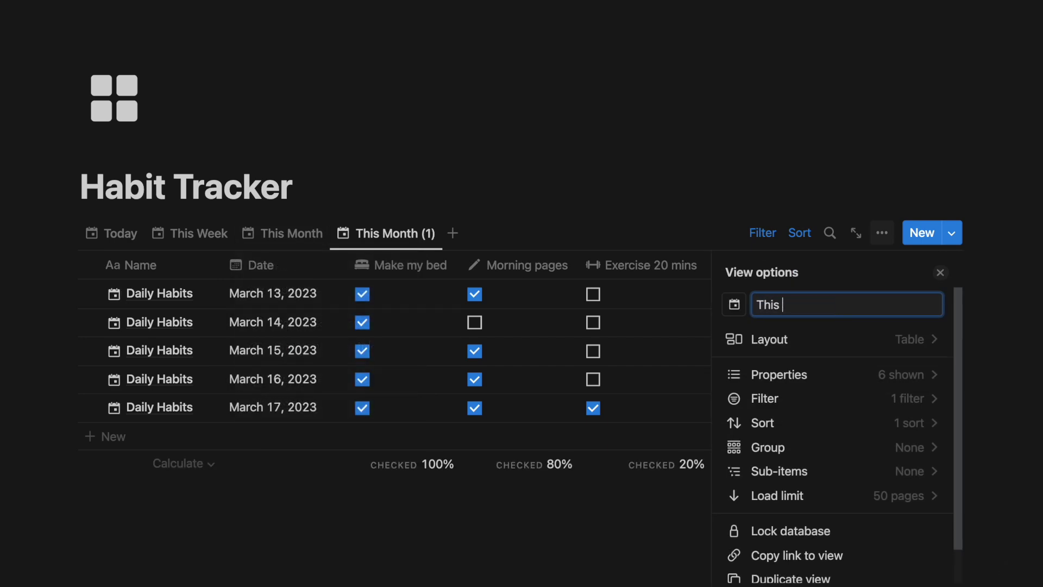
type("r")
left_click(747, 242)
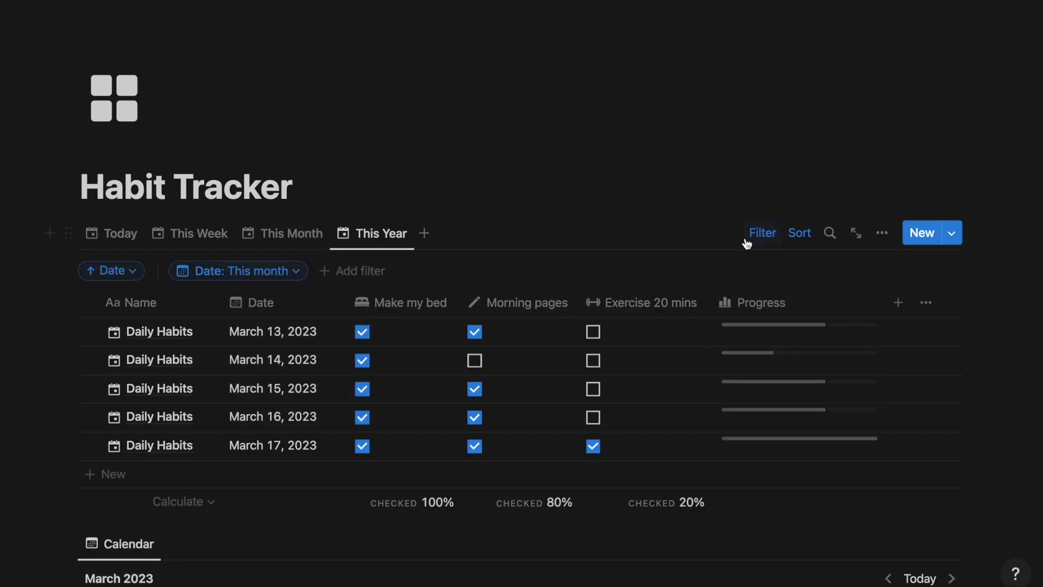
left_click(303, 270)
left_click(298, 328)
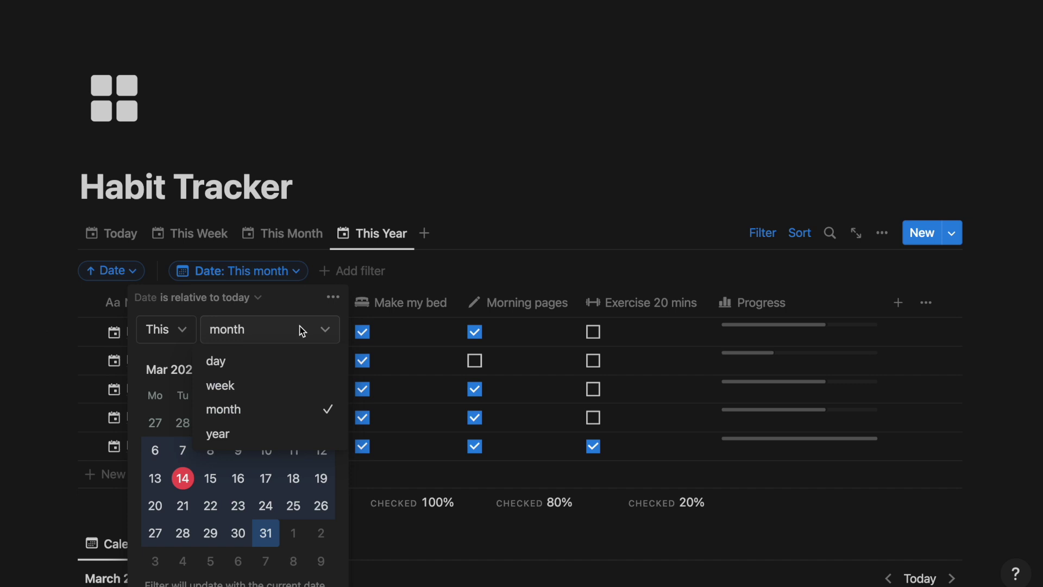
left_click(293, 429)
left_click(522, 216)
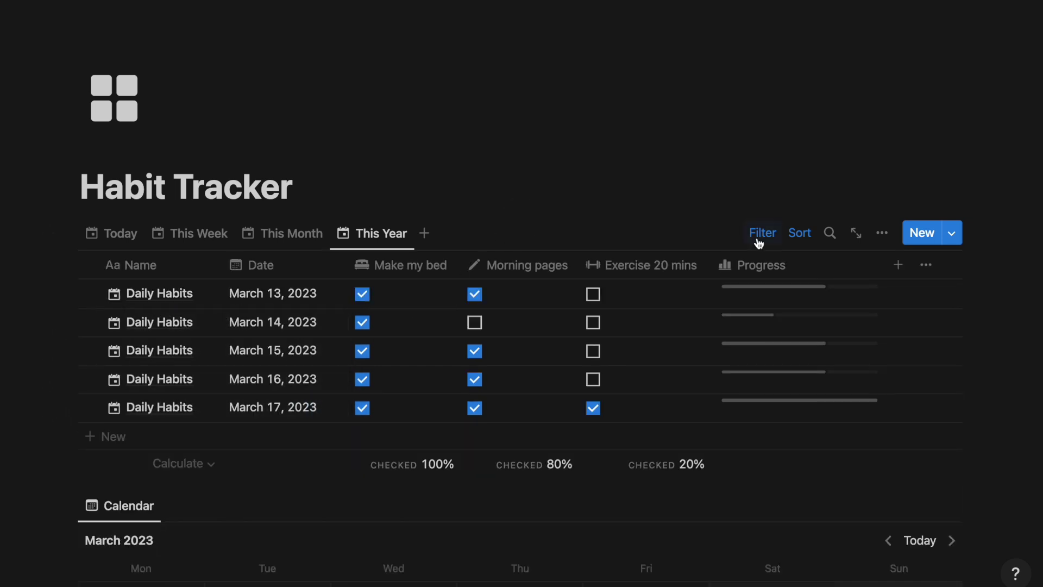
left_click(882, 233)
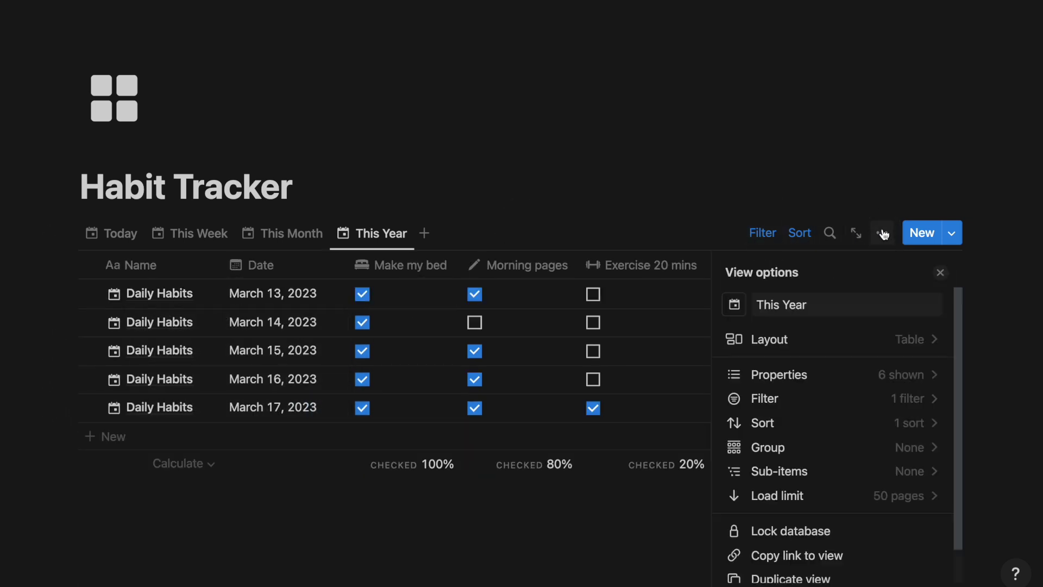
Group the This Year table by Date by month, hiding the empty No Date group.
left_click(923, 456)
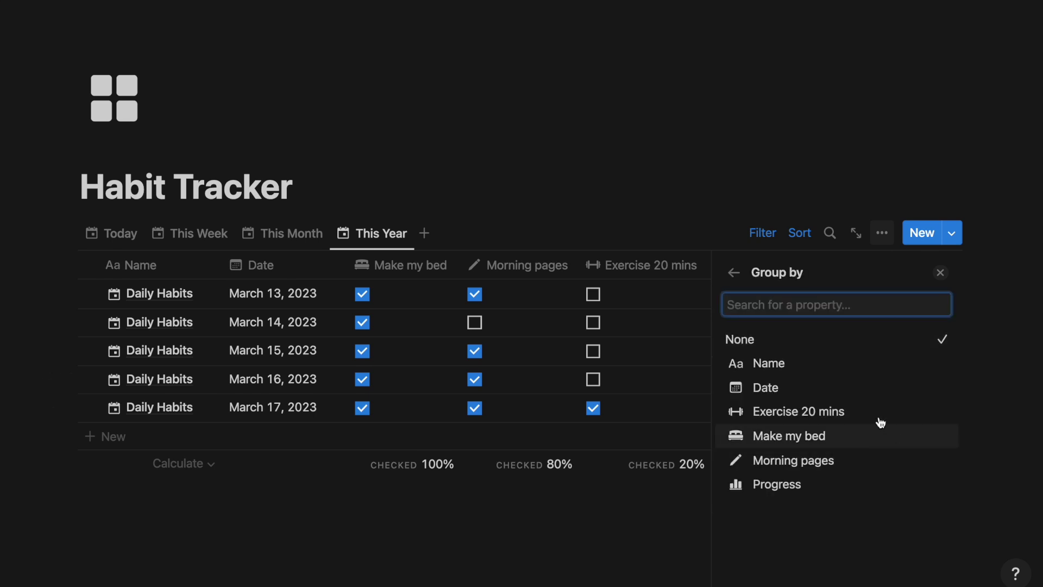
left_click(870, 389)
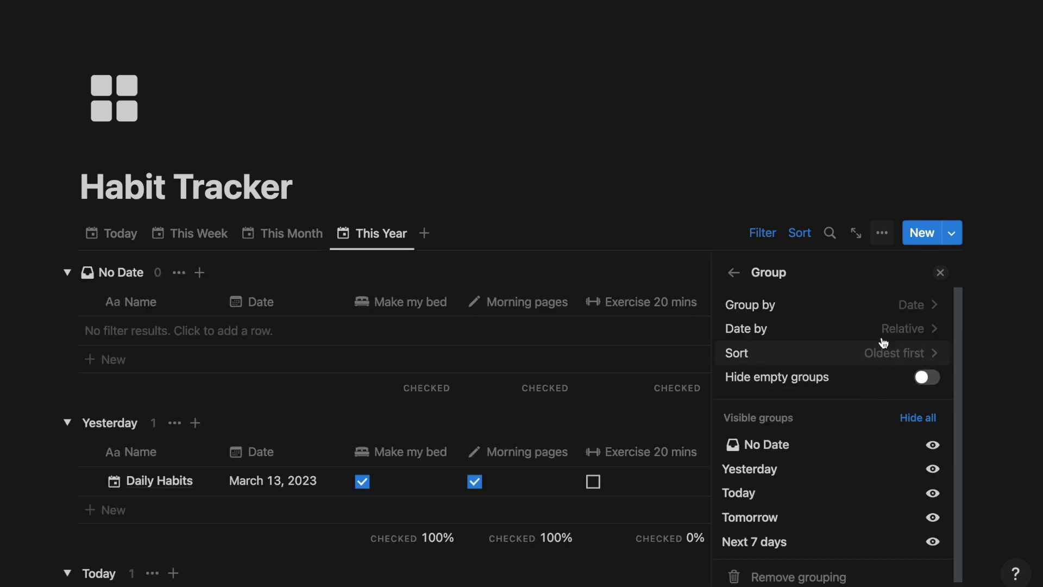
left_click(887, 332)
left_click(868, 428)
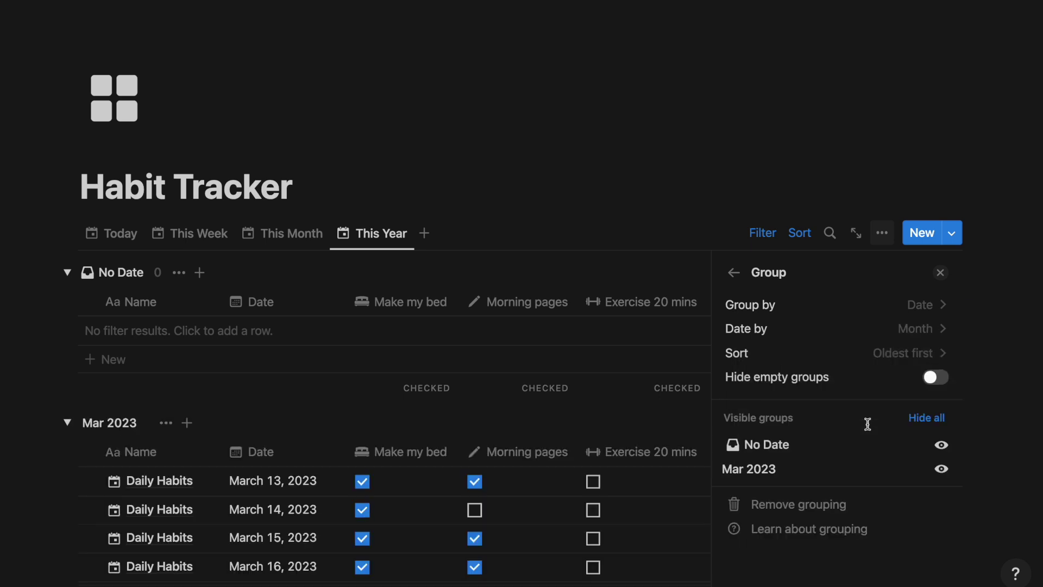
left_click(941, 444)
left_click(940, 272)
left_click(67, 272)
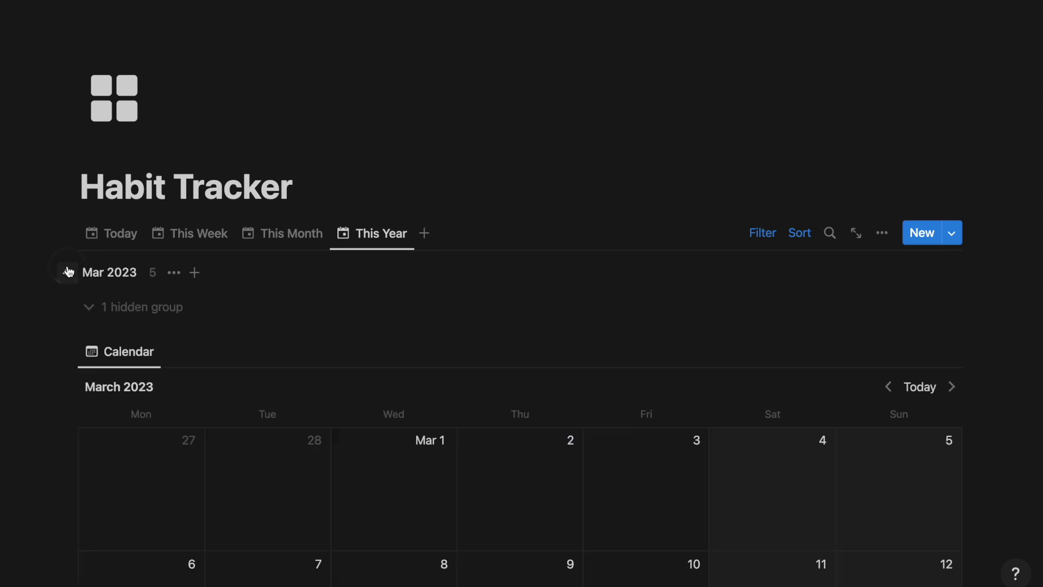
left_click(67, 270)
Add an April 1, 2023 Daily Habits entry in the calendar and collapse the Mar and Apr groups.
scroll(66, 266, "down", 3)
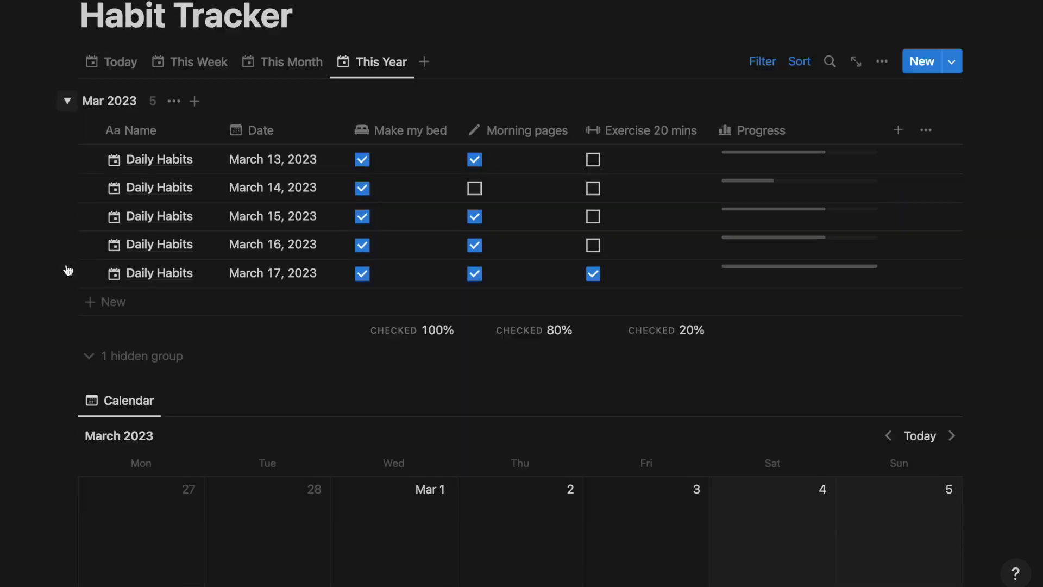
scroll(65, 264, "down", 2)
left_click(951, 218)
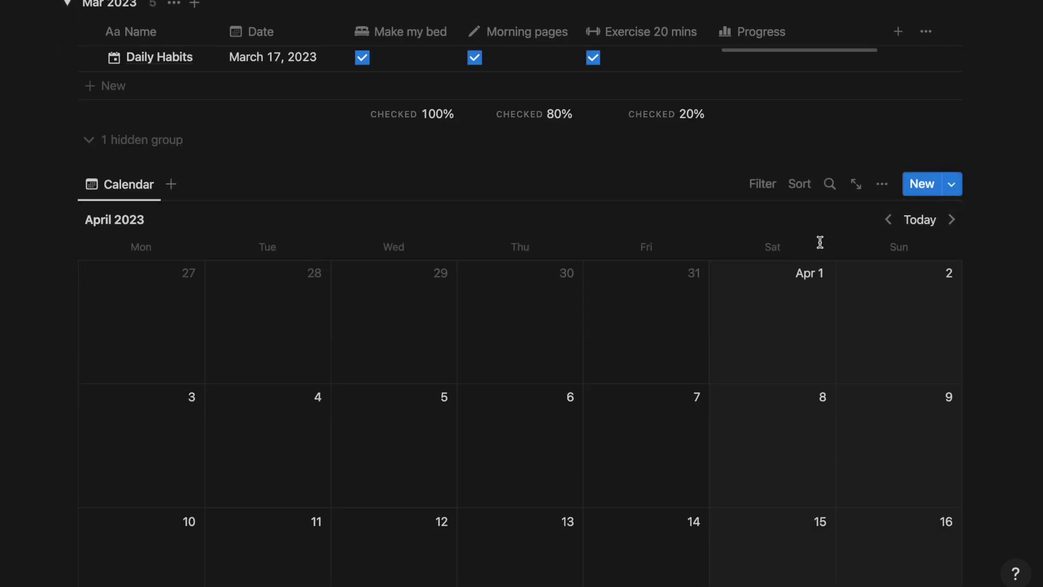
left_click(725, 273)
left_click(70, 272)
scroll(73, 272, "up", 5)
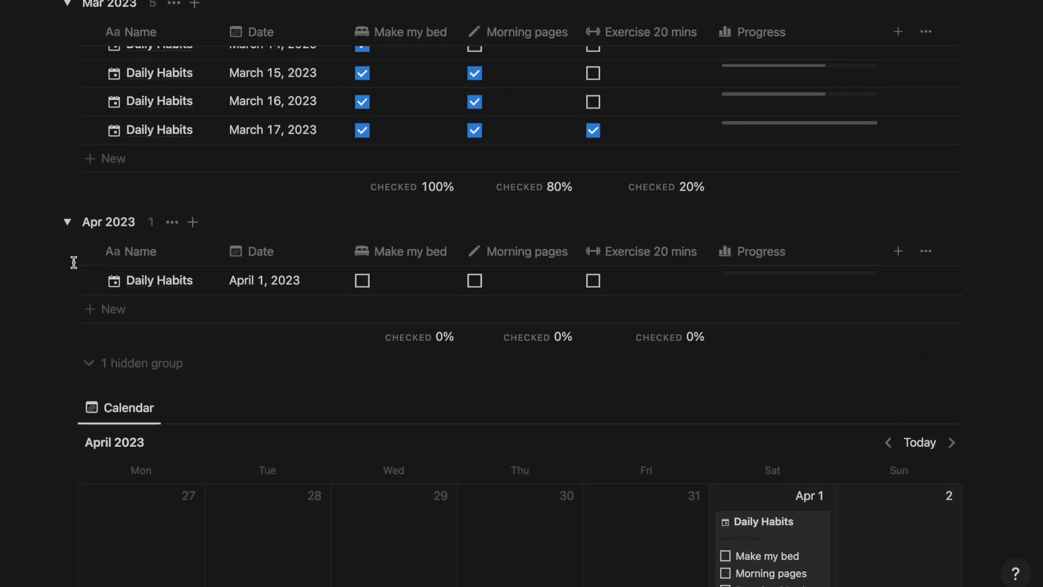
scroll(73, 262, "up", 2)
left_click(68, 358)
left_click(68, 94)
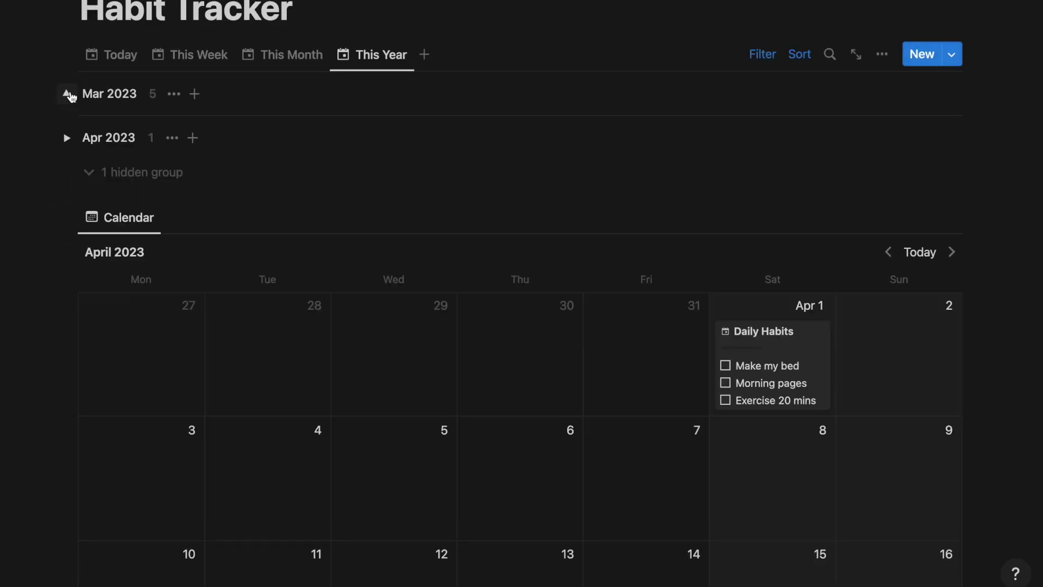
Tick Exercise 20 mins for March 14–16, then view the This Week and This Month tables.
left_click(220, 276)
left_click(346, 276)
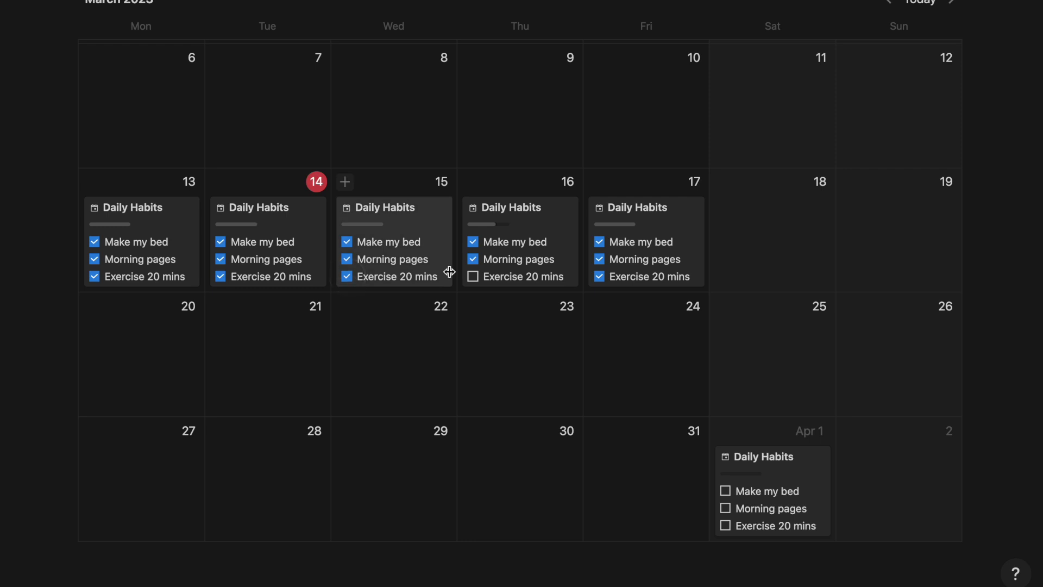
left_click(473, 277)
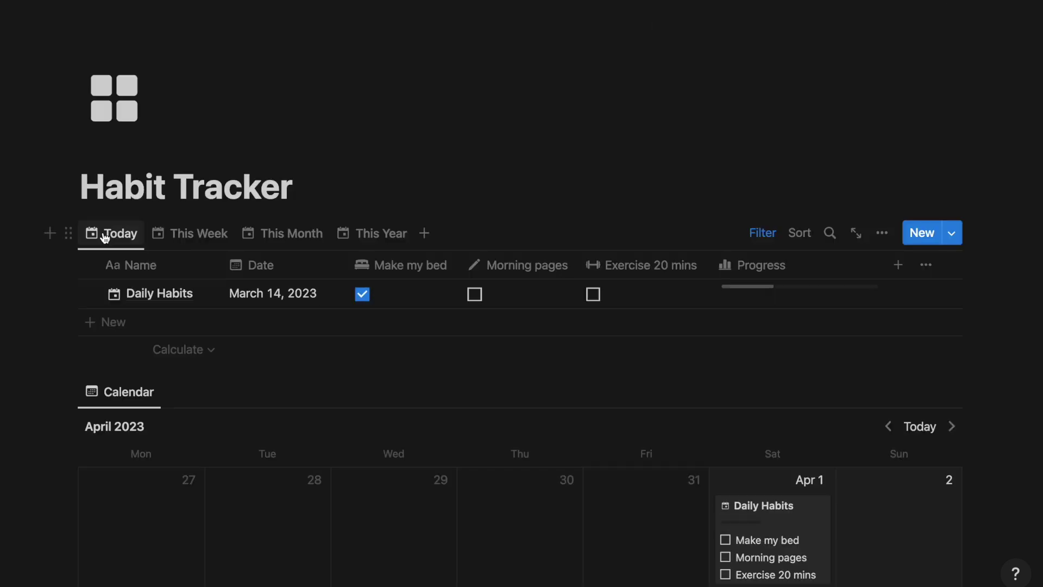
left_click(185, 235)
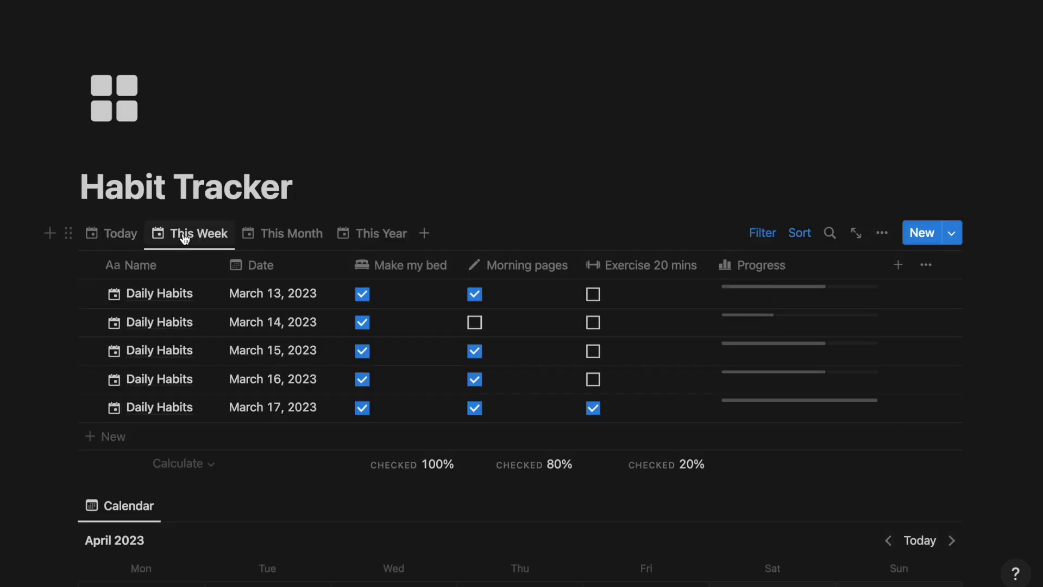
left_click(268, 231)
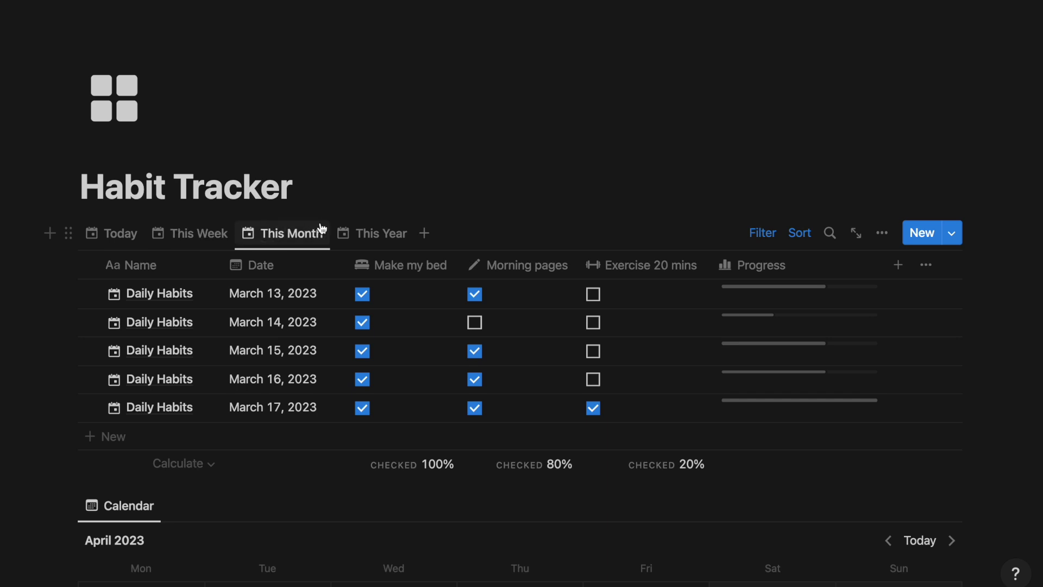